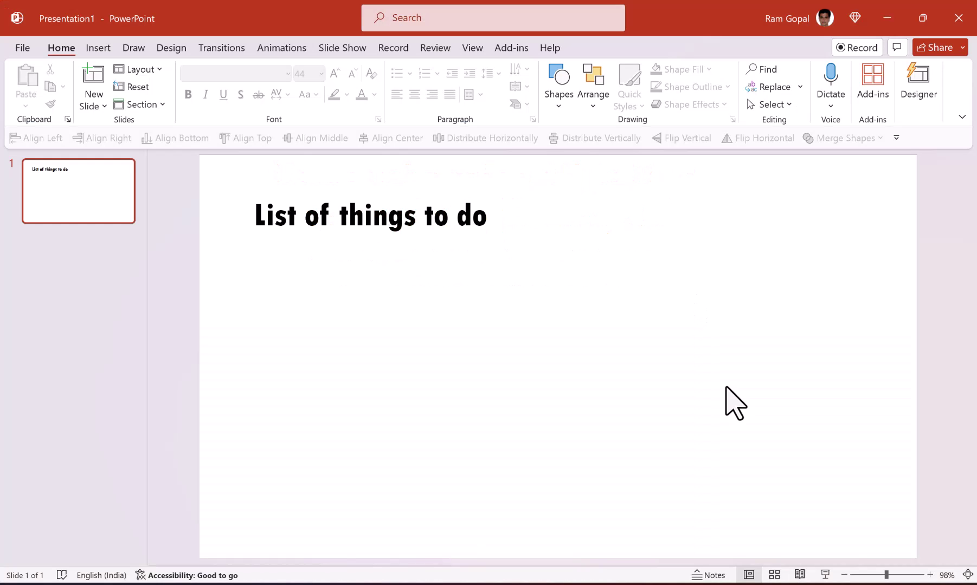
Draw a wide orange rectangle with a white outline below the title
click(562, 96)
click(598, 139)
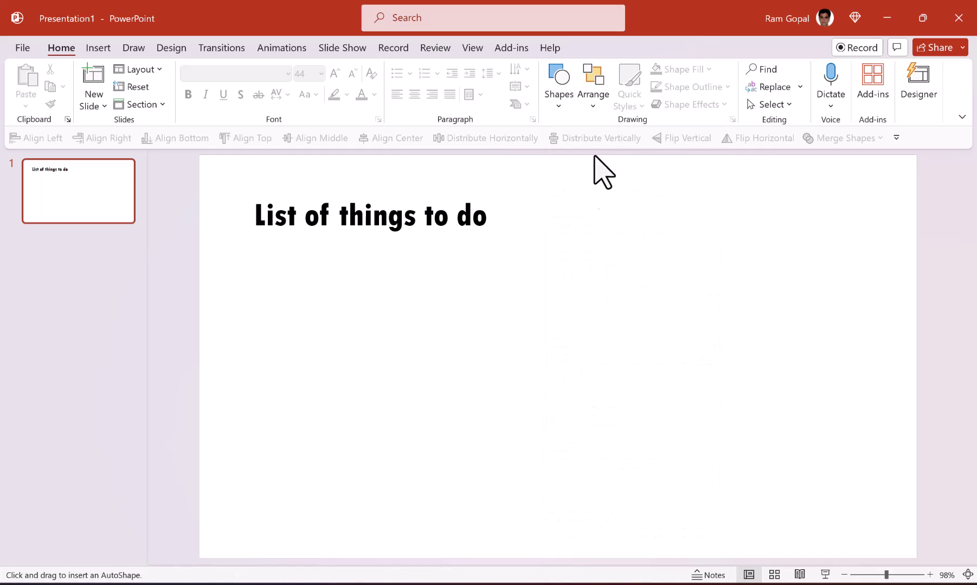
drag(367, 275, 760, 343)
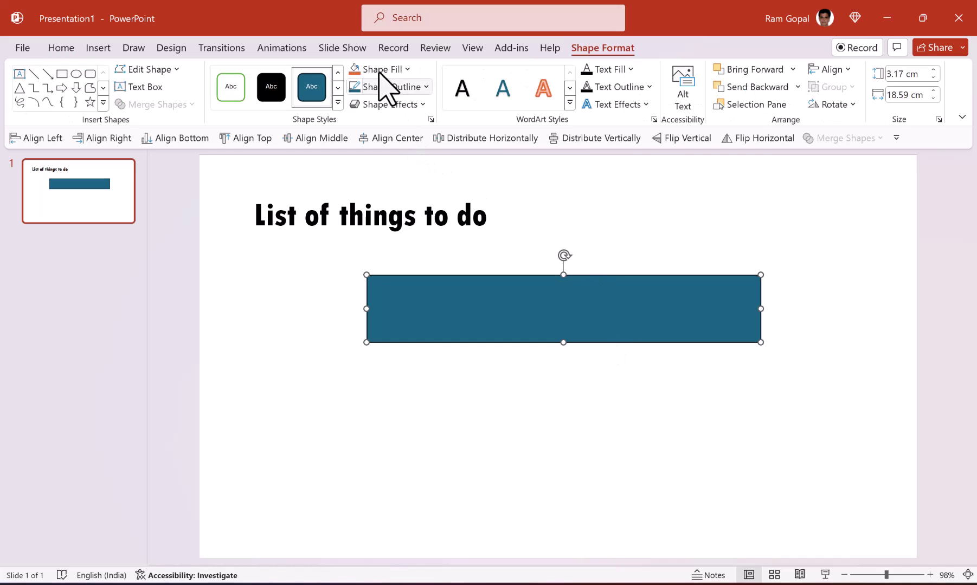
click(358, 71)
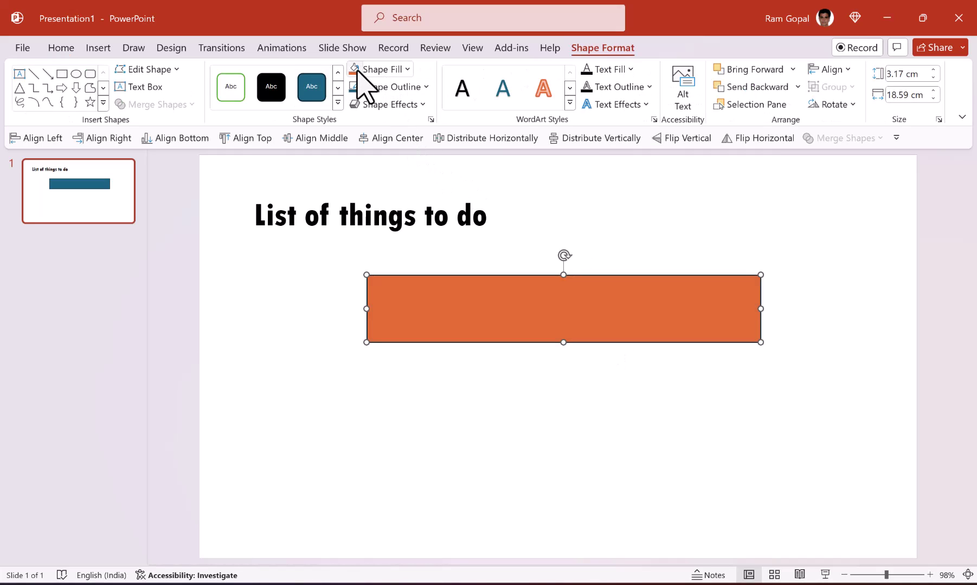
click(390, 88)
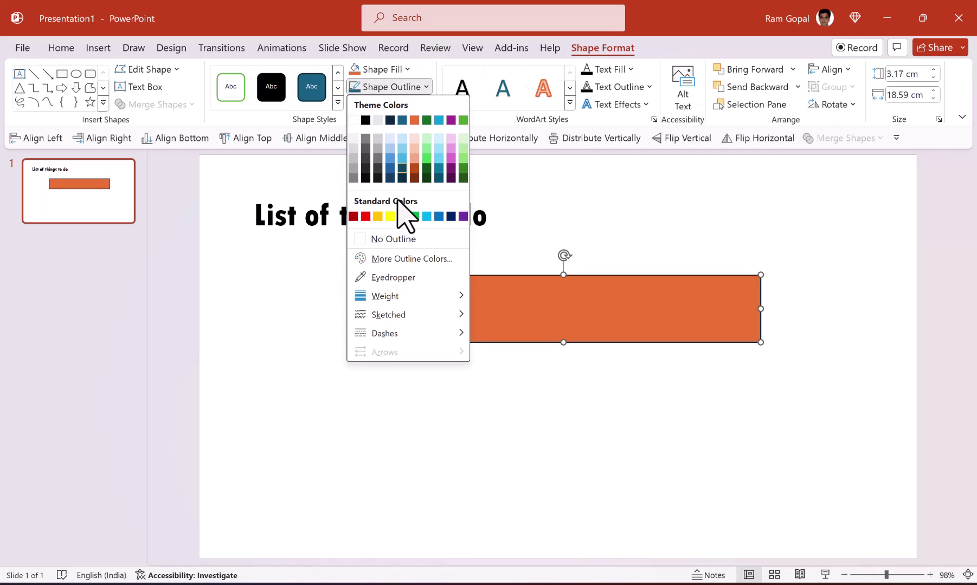
click(352, 119)
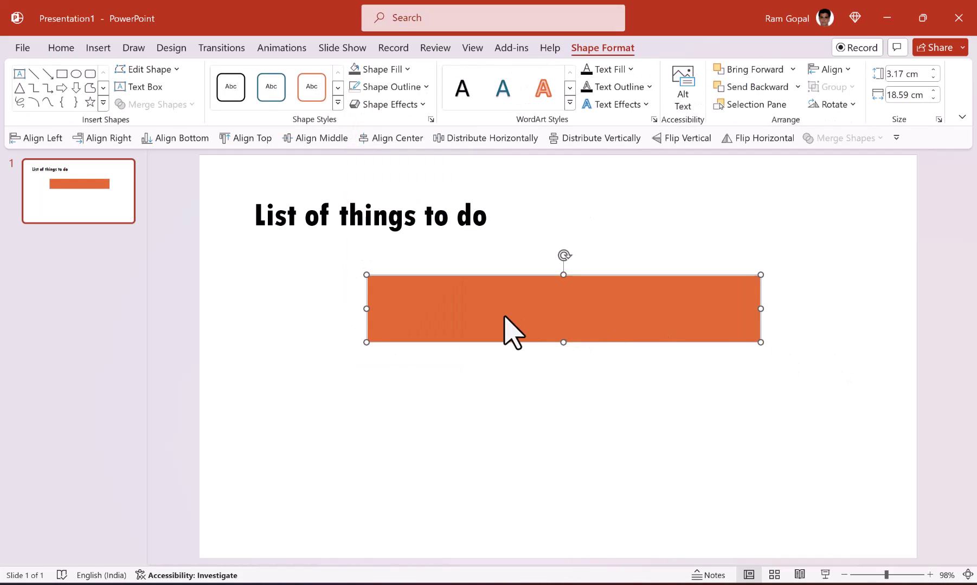
Duplicate the rectangle, shift the copy slightly left, fill it dark grey with no outline
key(ctrl+d)
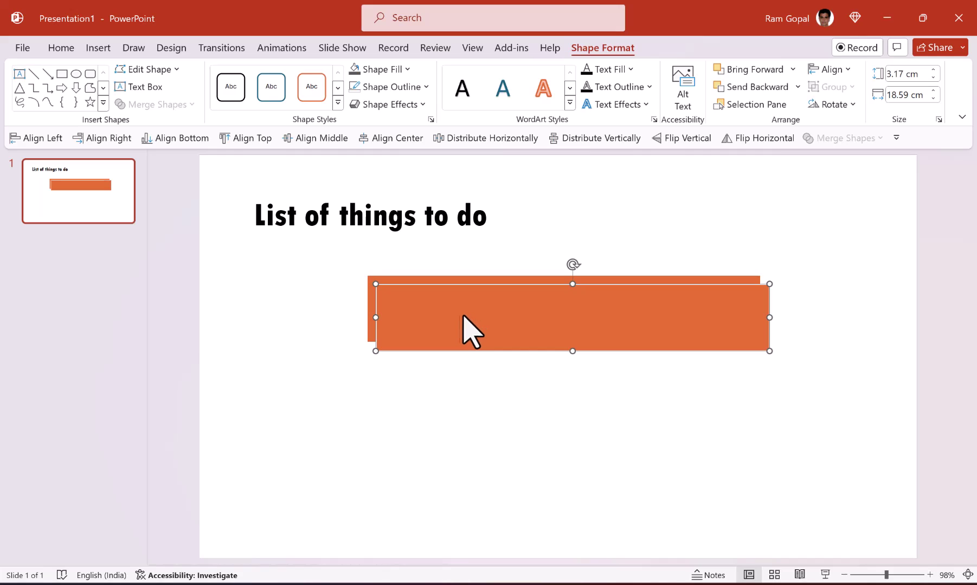
drag(465, 318, 449, 315)
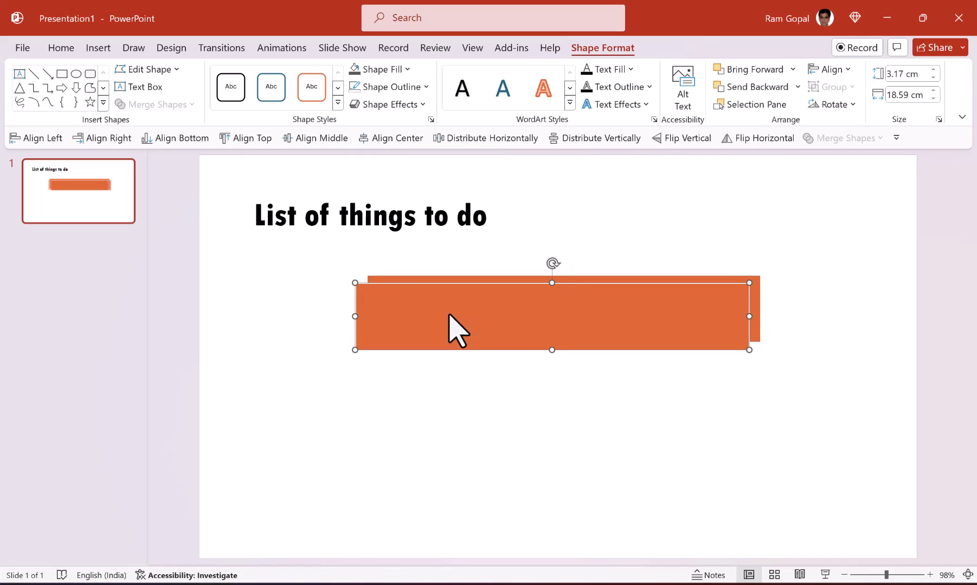
click(403, 70)
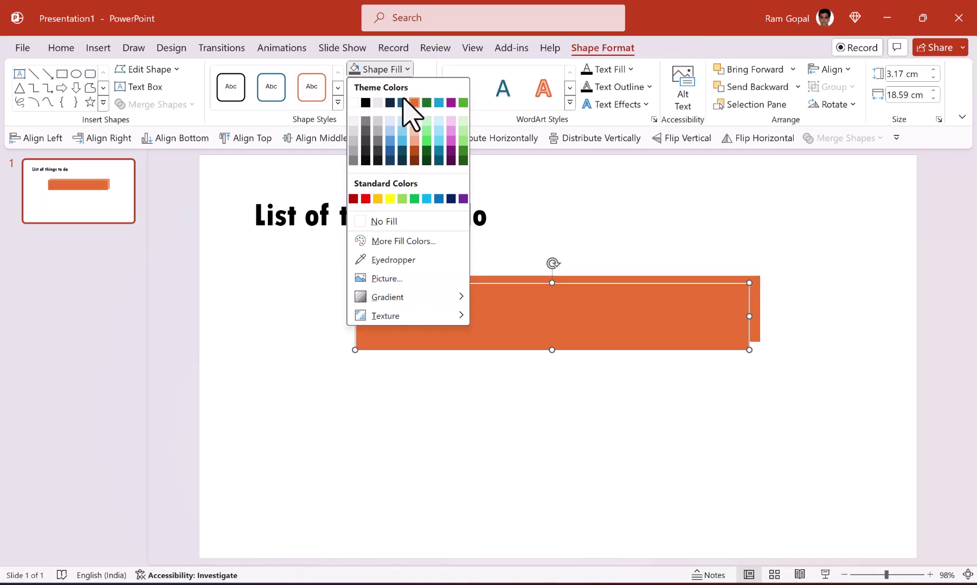
click(366, 132)
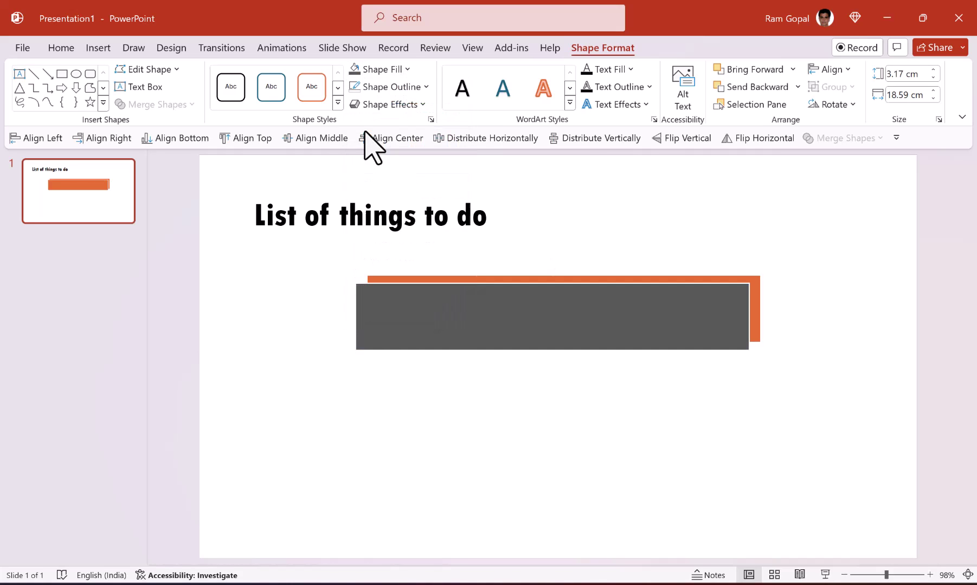
click(380, 87)
click(386, 239)
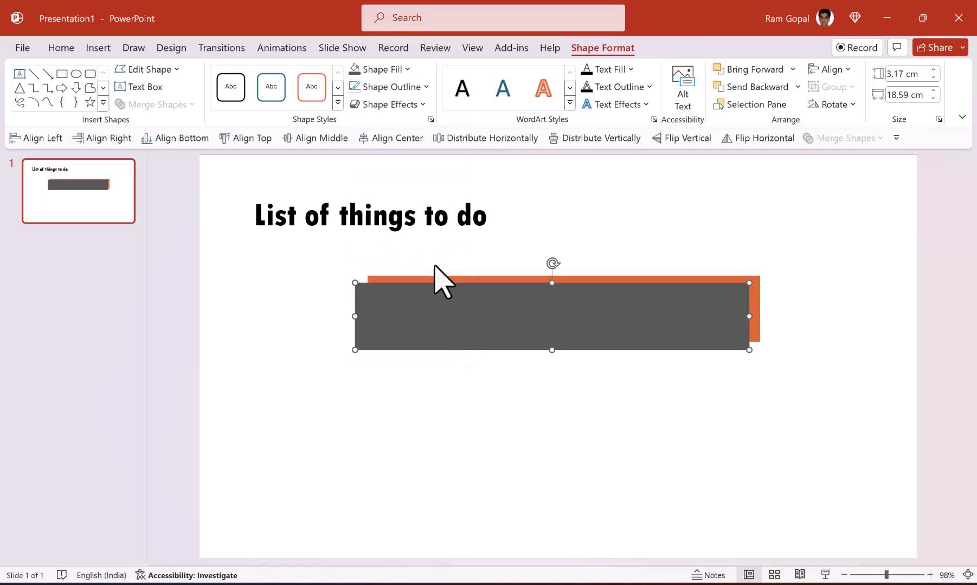
Send the grey rectangle to the back and give it a 2.5 pt soft edge
right_click(530, 319)
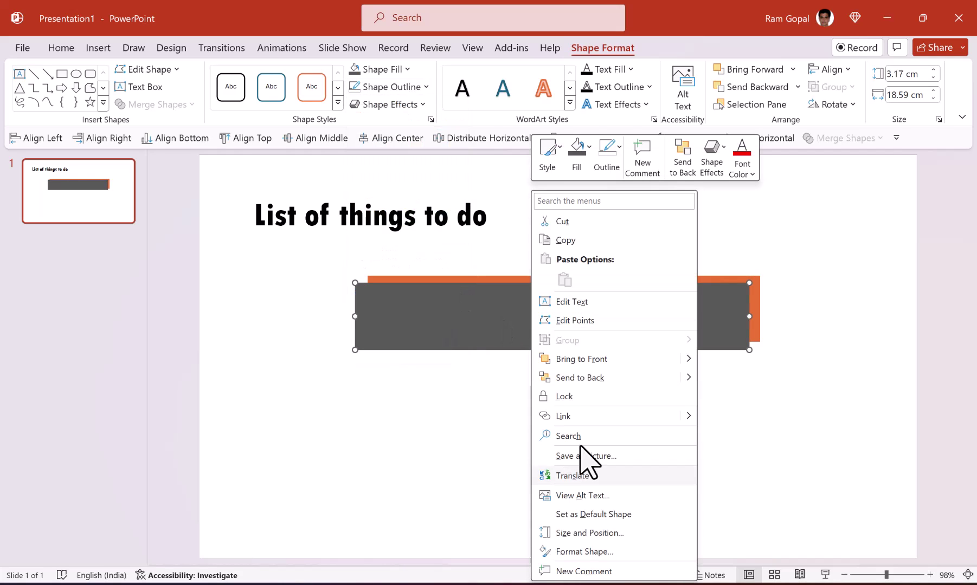
click(545, 377)
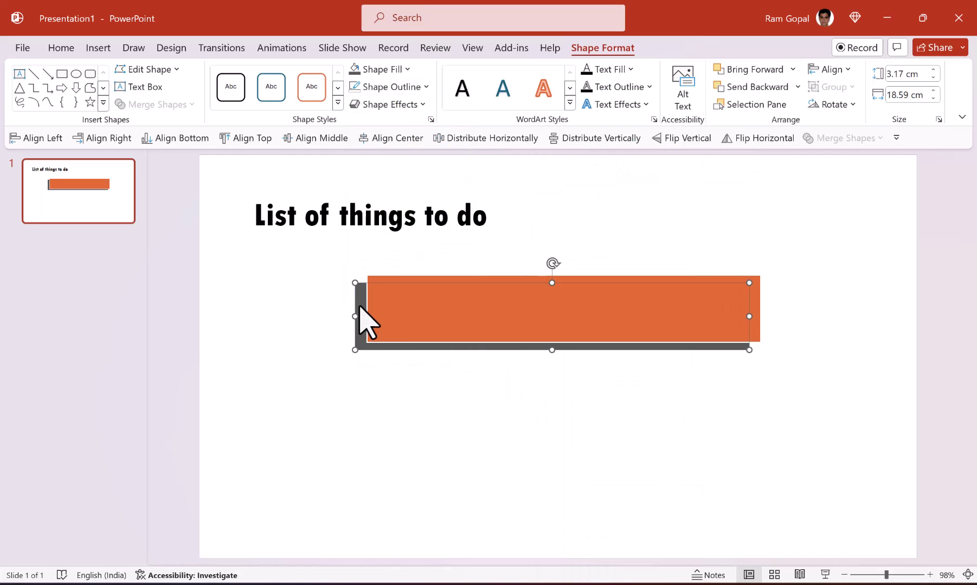
right_click(360, 306)
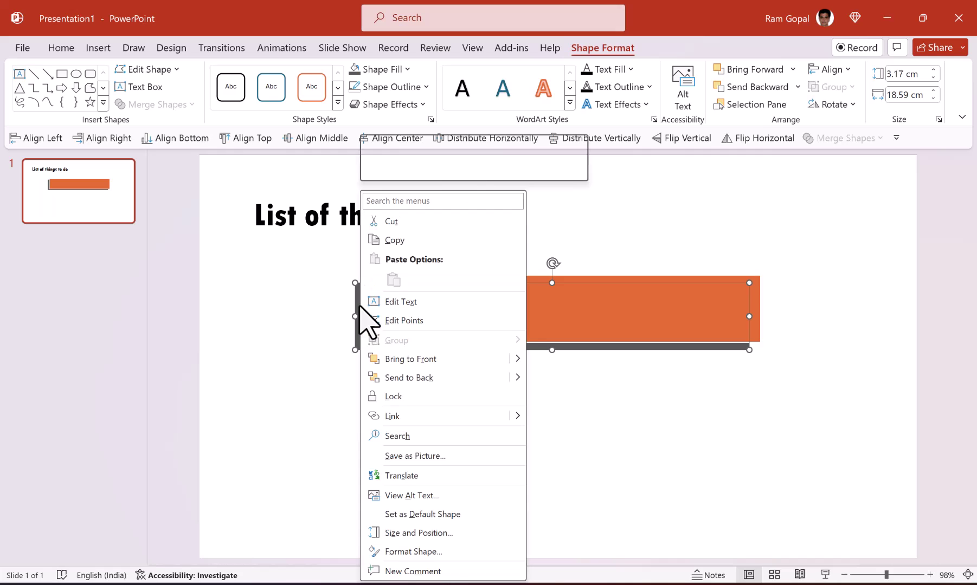
click(437, 554)
click(858, 212)
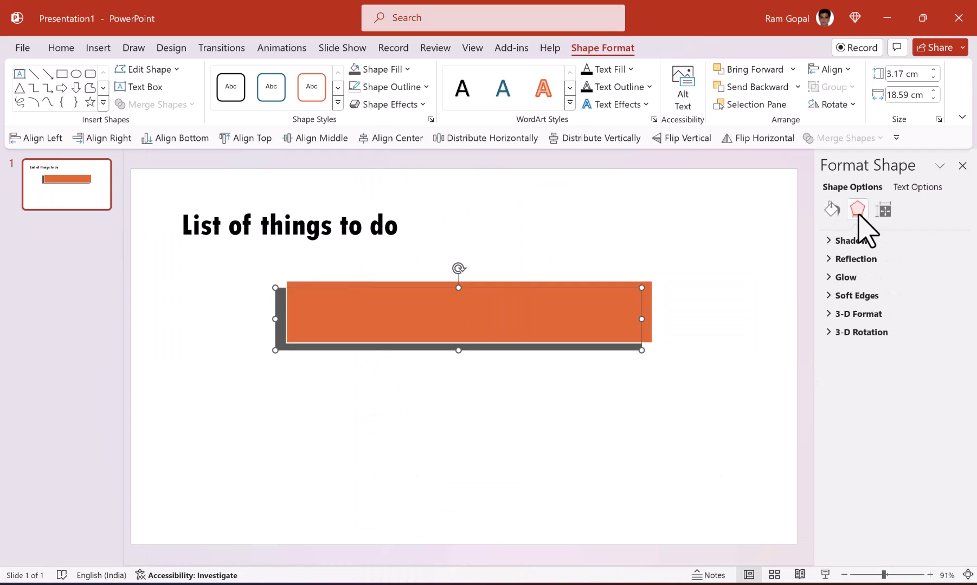
click(844, 296)
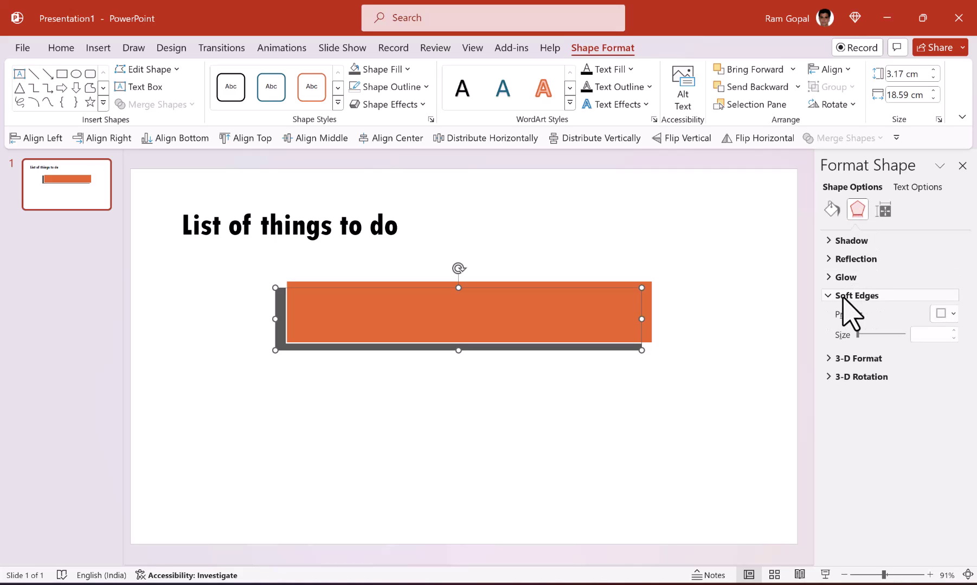
click(944, 315)
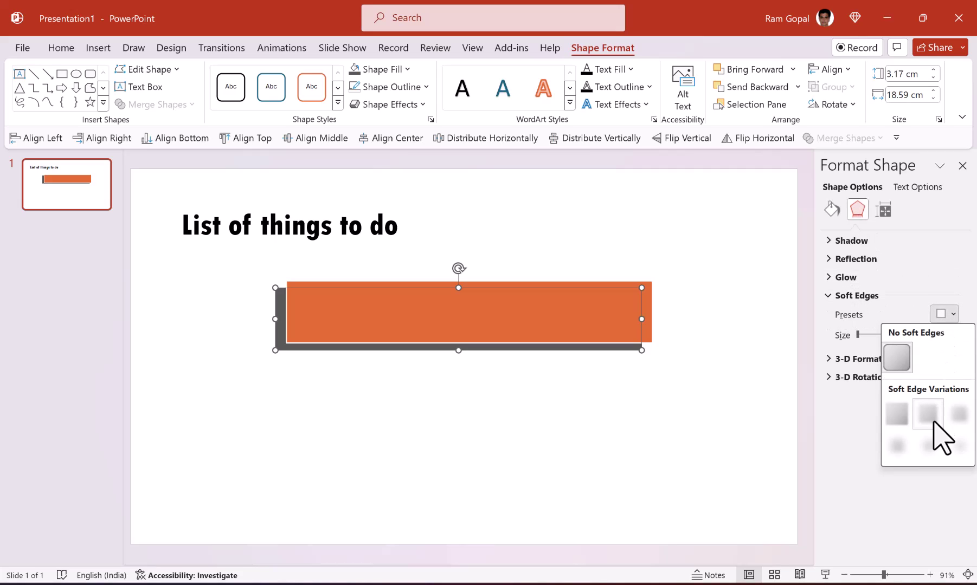
click(933, 423)
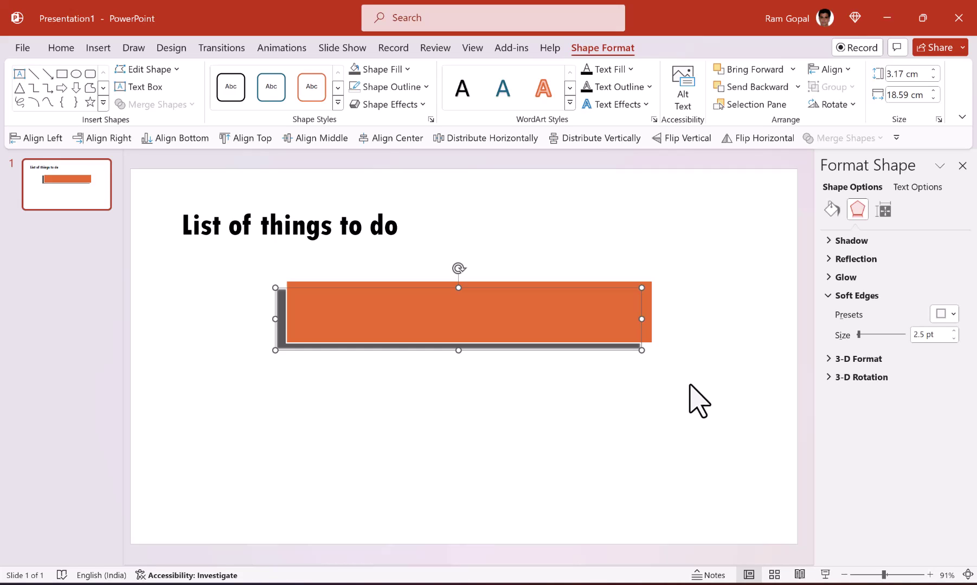
Offset the orange rectangle so the grey one shows at its lower left
click(649, 301)
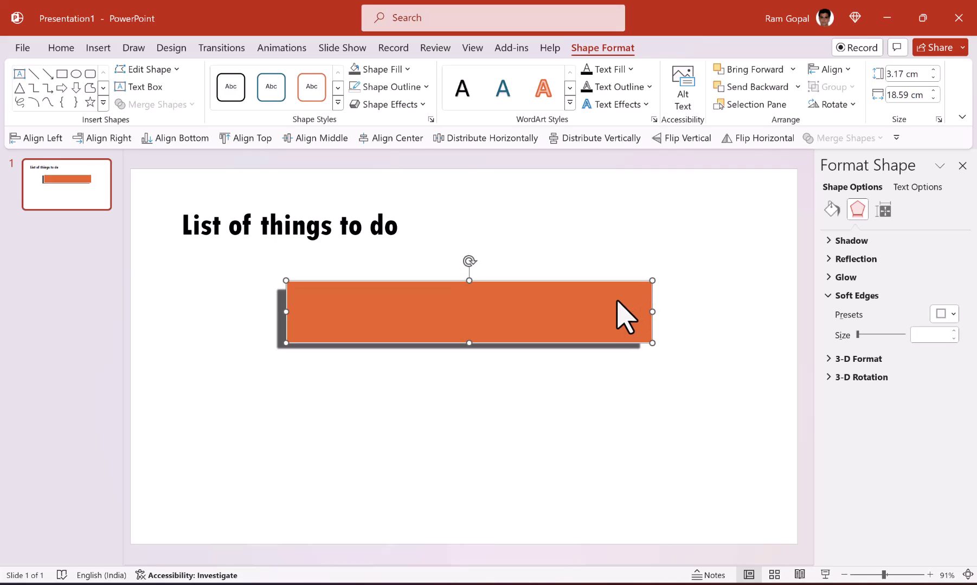
drag(616, 302, 605, 305)
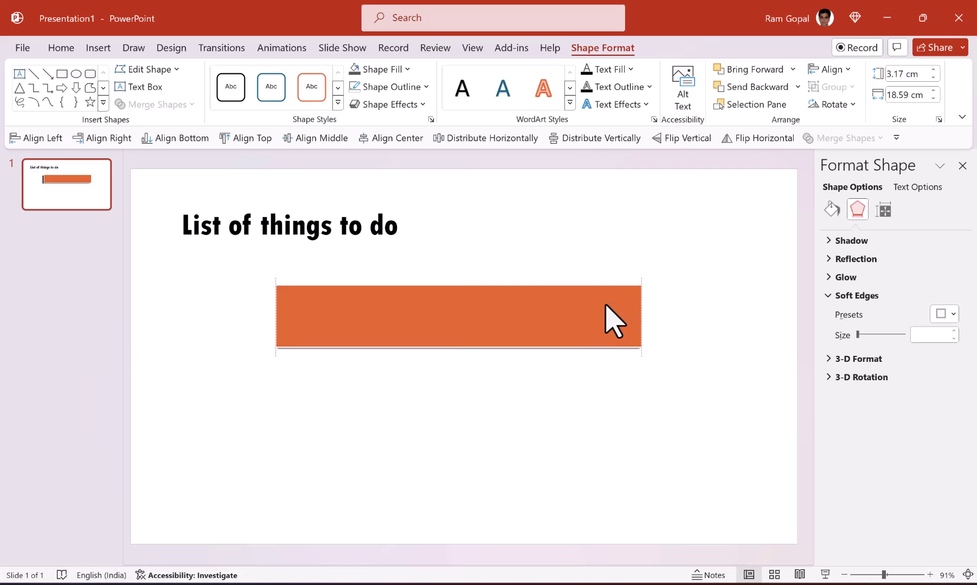
drag(606, 305, 618, 299)
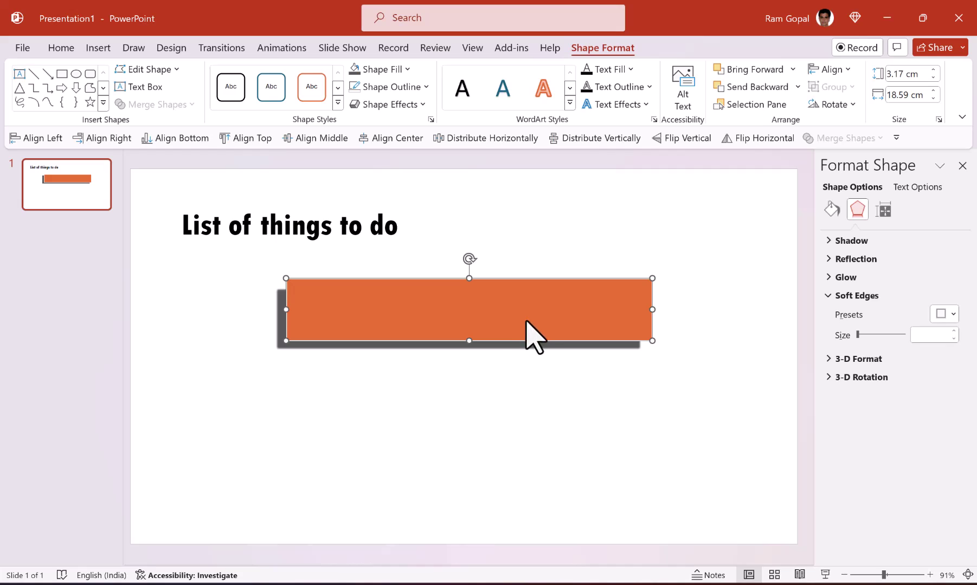
click(676, 400)
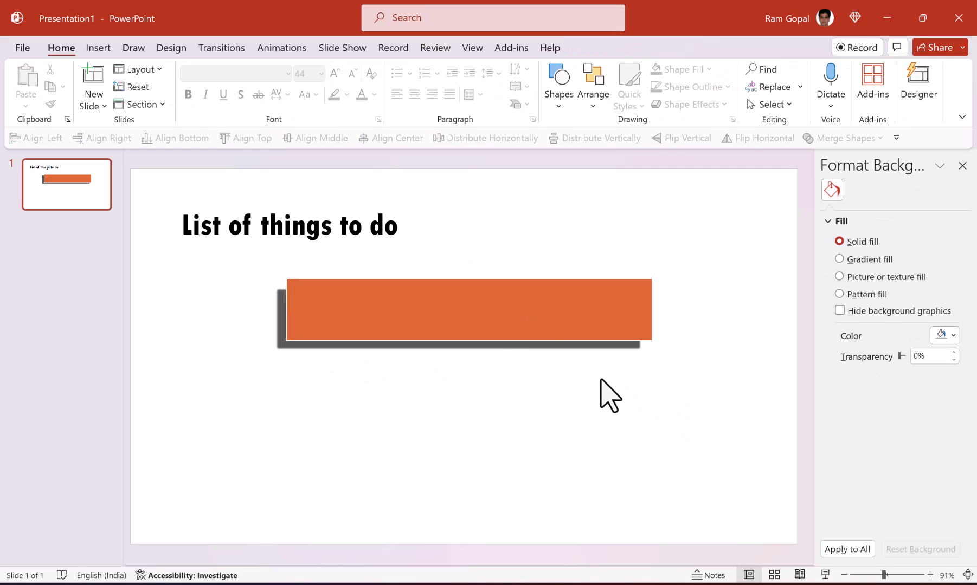
Apply a Lines motion path to the orange rectangle, shortened to a tiny nudge
click(499, 316)
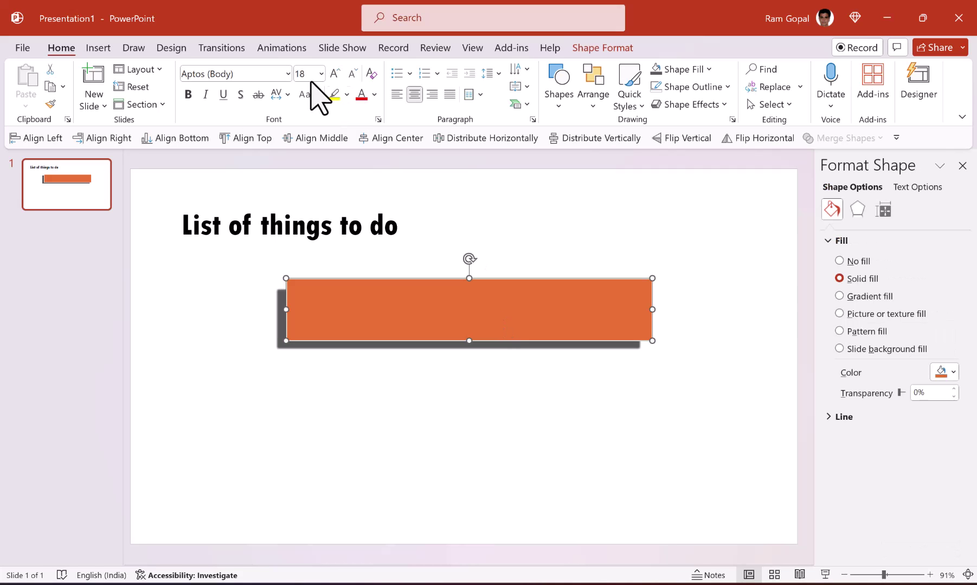
click(297, 50)
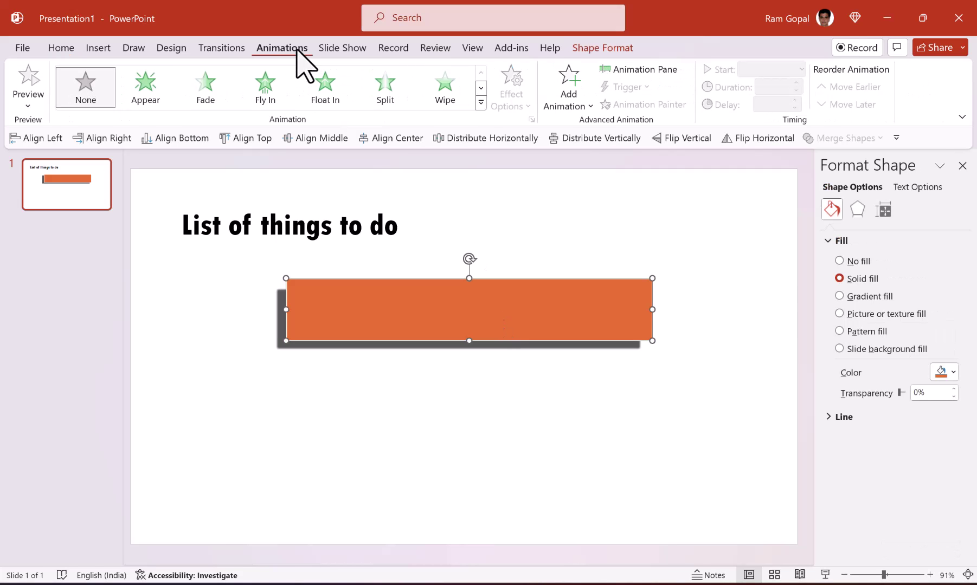
click(481, 103)
scroll(228, 390, down, 2)
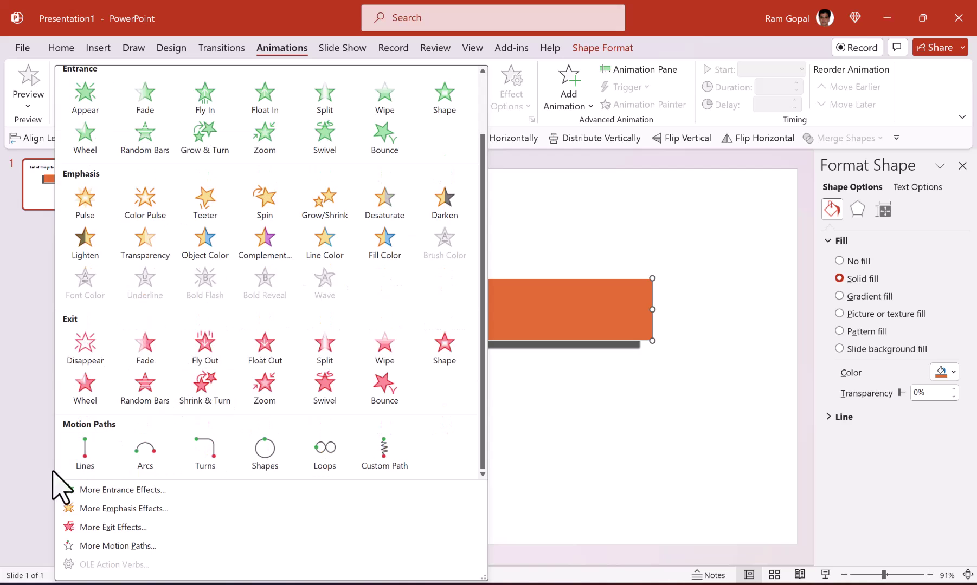
click(83, 459)
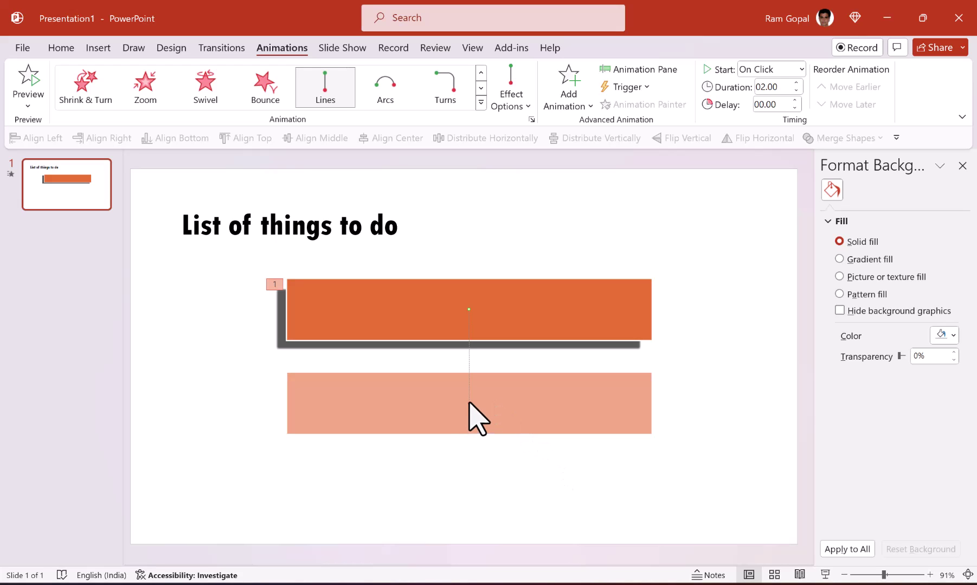
drag(469, 404, 457, 321)
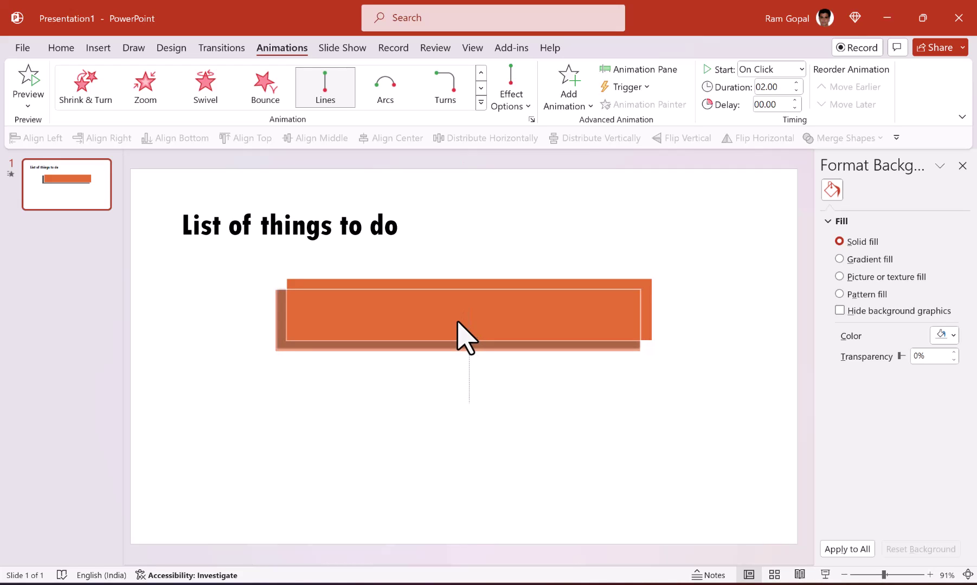
drag(457, 321, 461, 321)
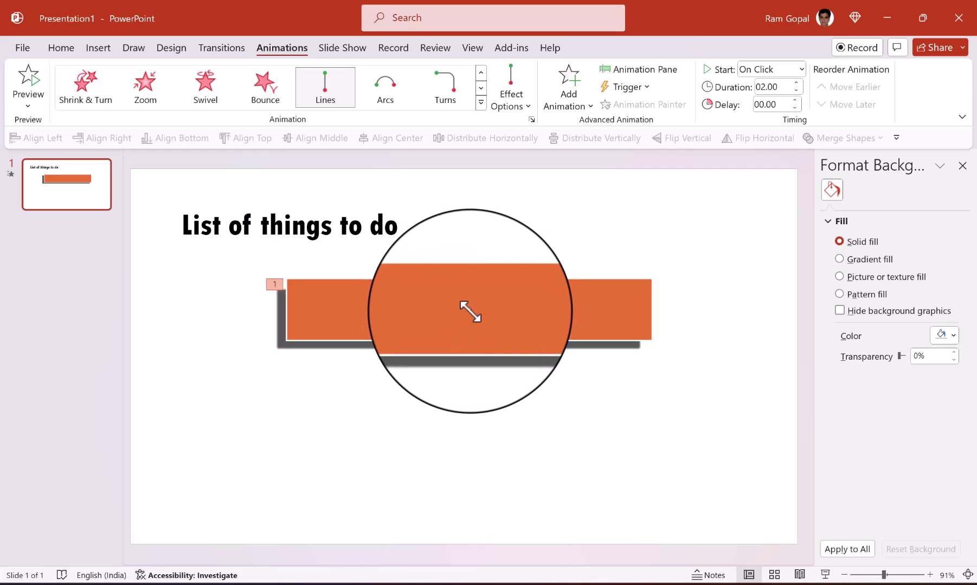
click(460, 316)
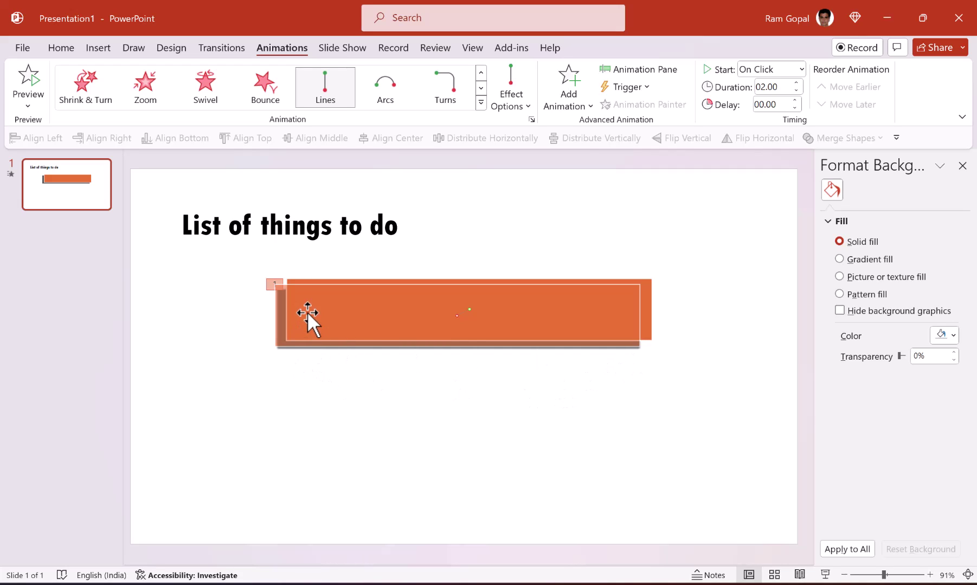
Nudge the grey shadow shape down once and left twice, then reselect the orange button
click(629, 351)
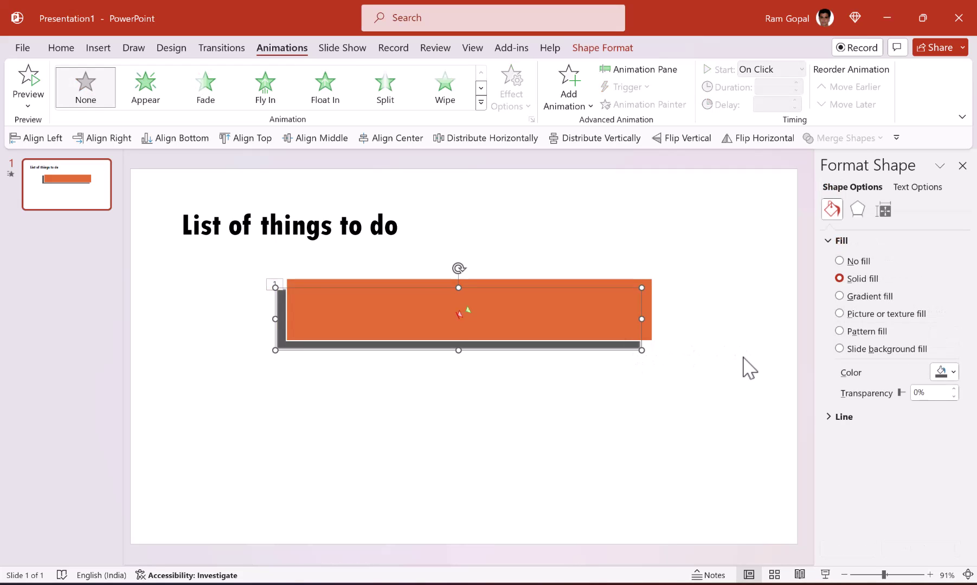
key(ctrl+Down)
key(ctrl+Down)
key(ctrl+Down)
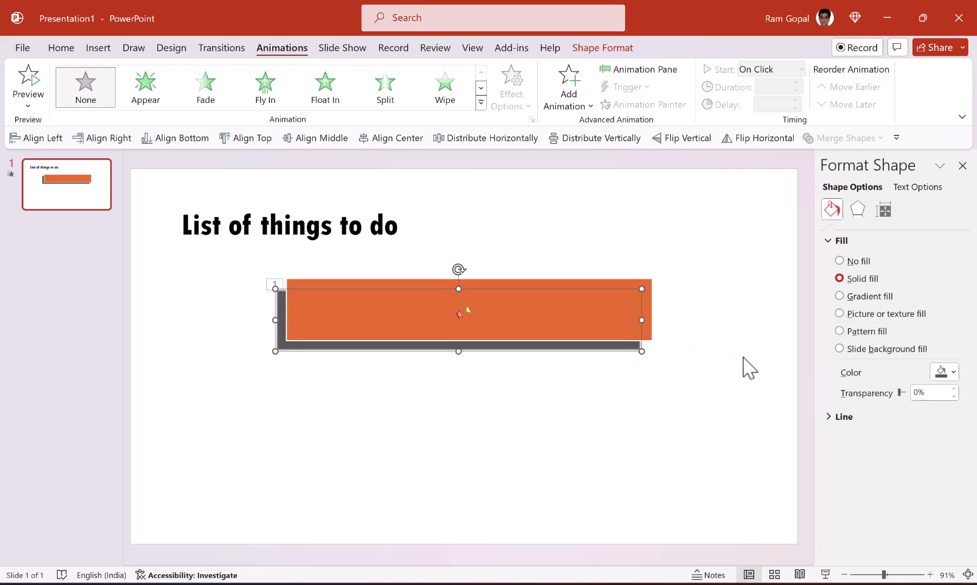
key(ctrl+Left)
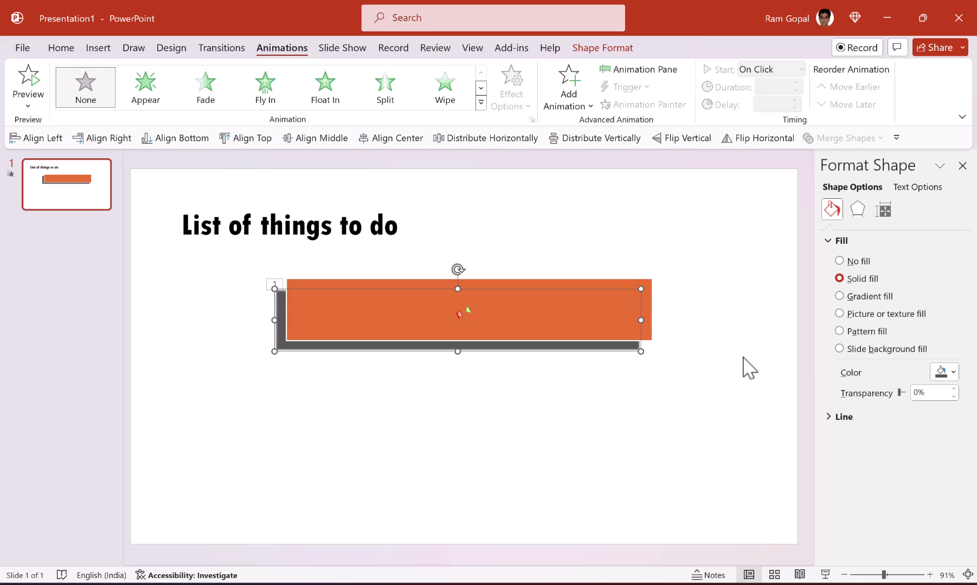
key(ctrl+Left)
click(693, 345)
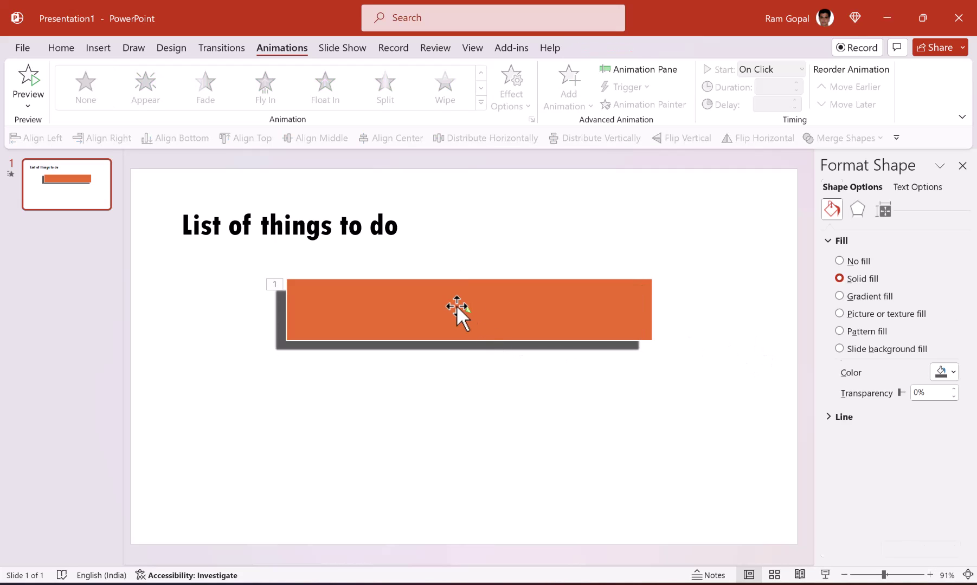
click(459, 313)
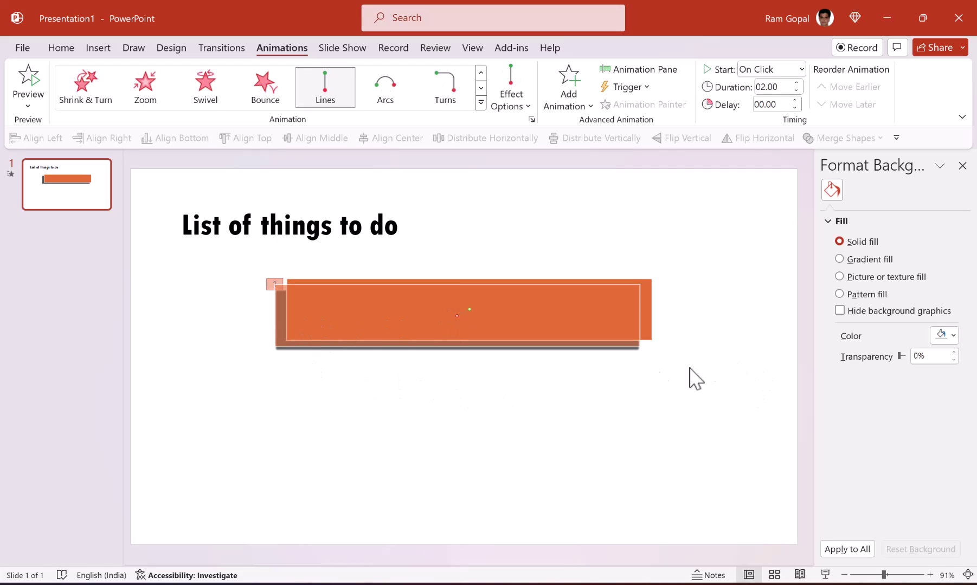
click(725, 353)
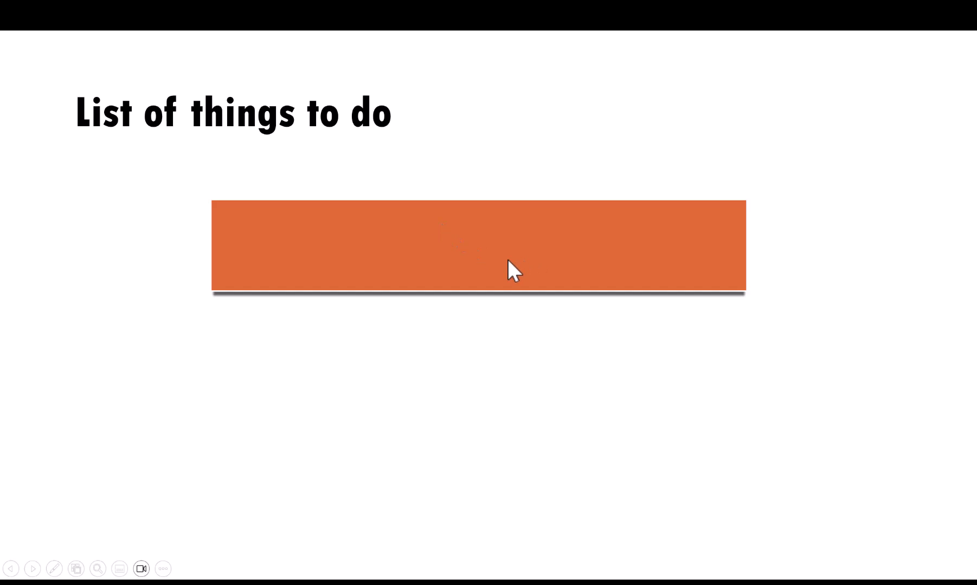
key(Escape)
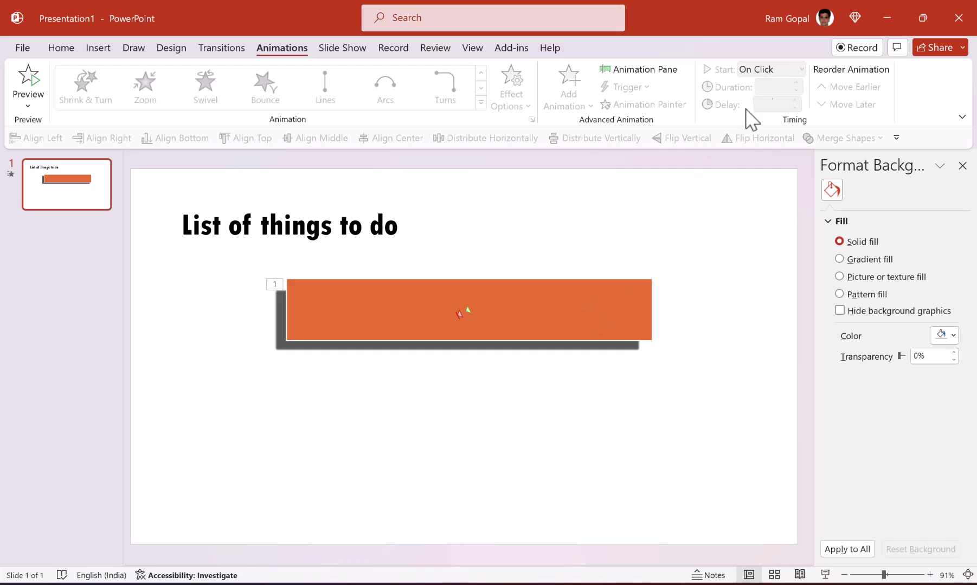
With the Animation Pane open, set the orange button's Lines animation duration to 0.25 seconds
click(595, 307)
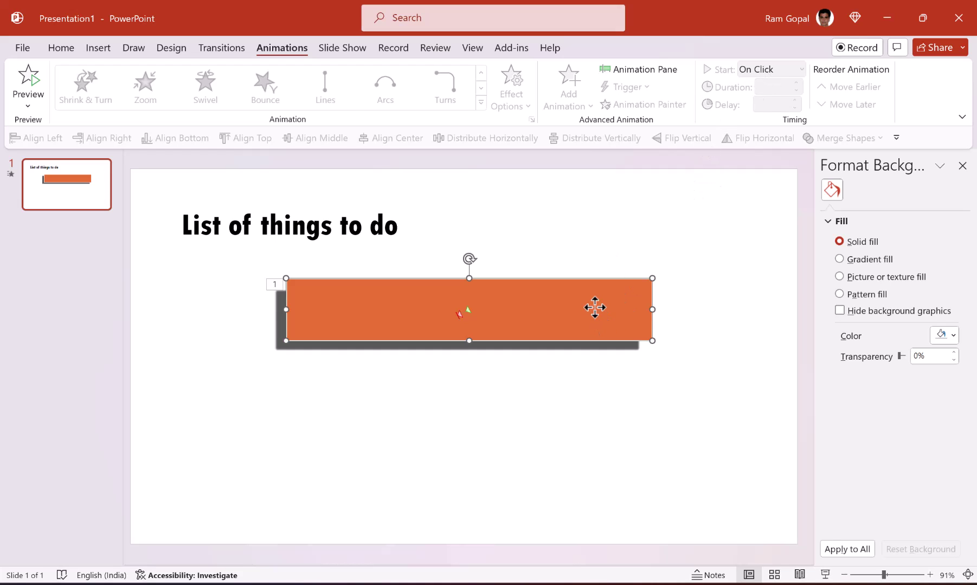
click(654, 71)
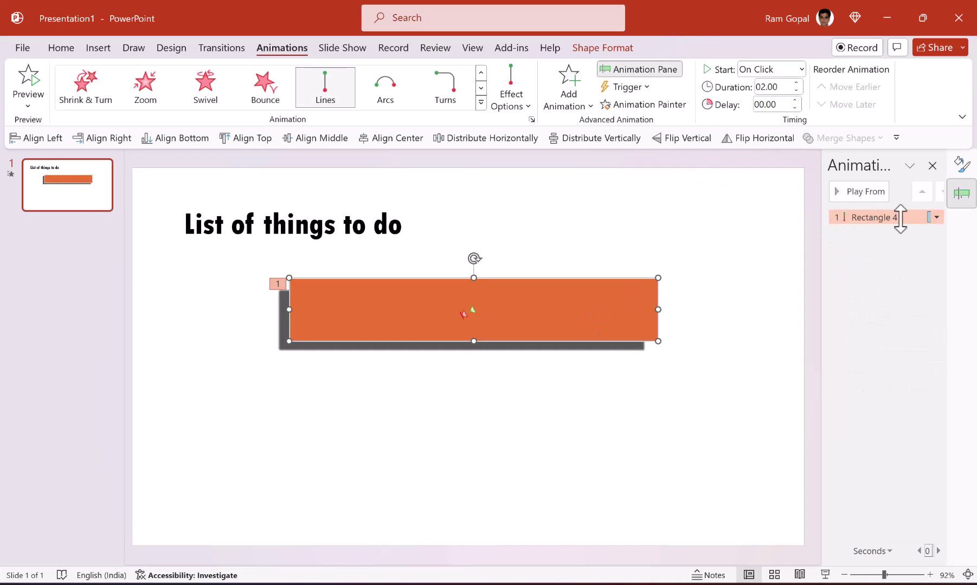
drag(905, 220, 832, 155)
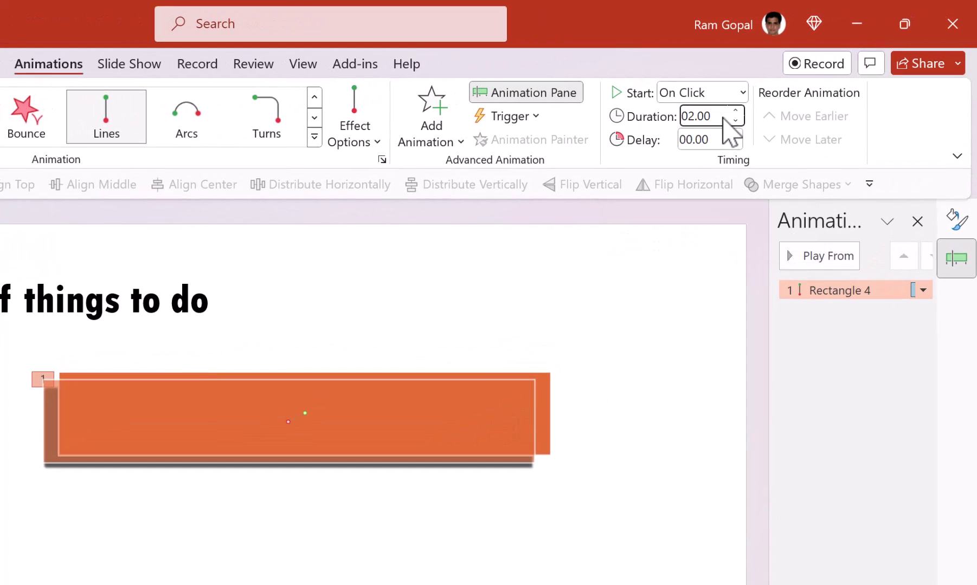
click(724, 118)
text(0.25)
key(Return)
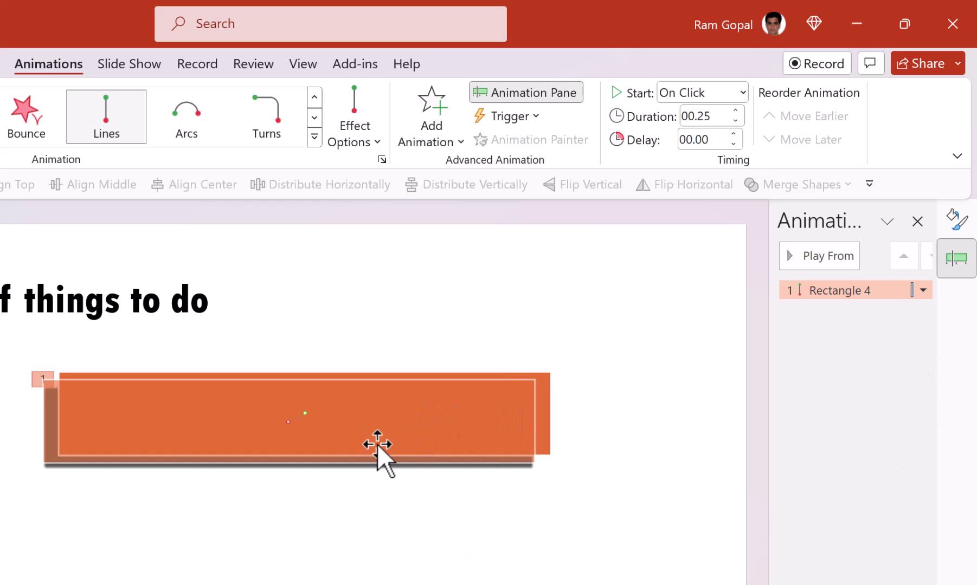
In Rectangle 4's Effect Options, enable Auto-reverse and set smooth start and end to 0 sec
click(923, 291)
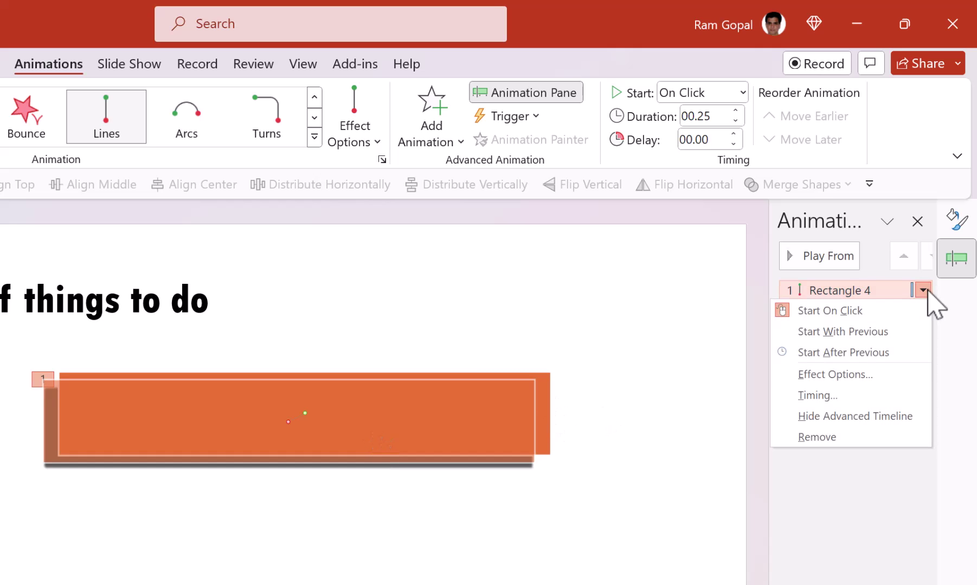
click(851, 380)
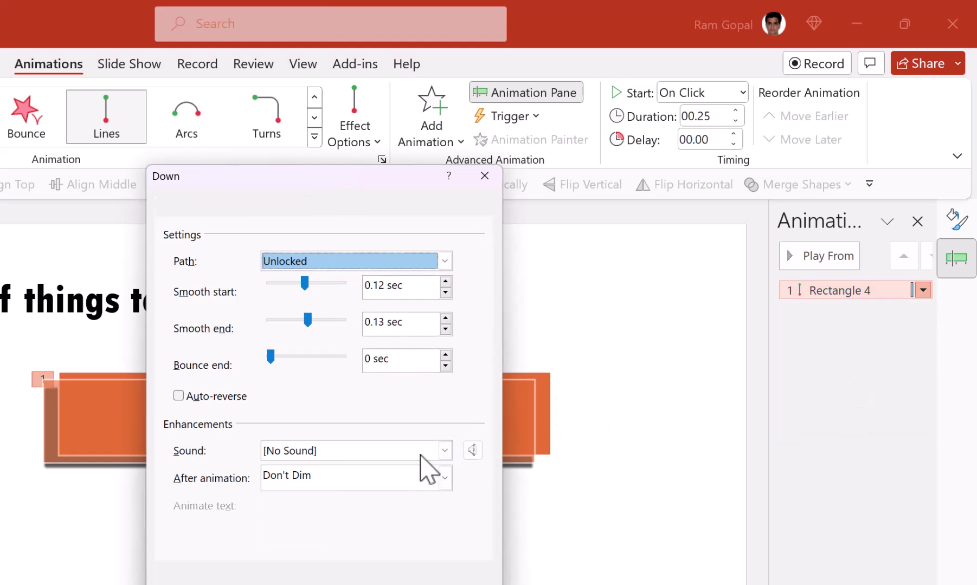
click(179, 396)
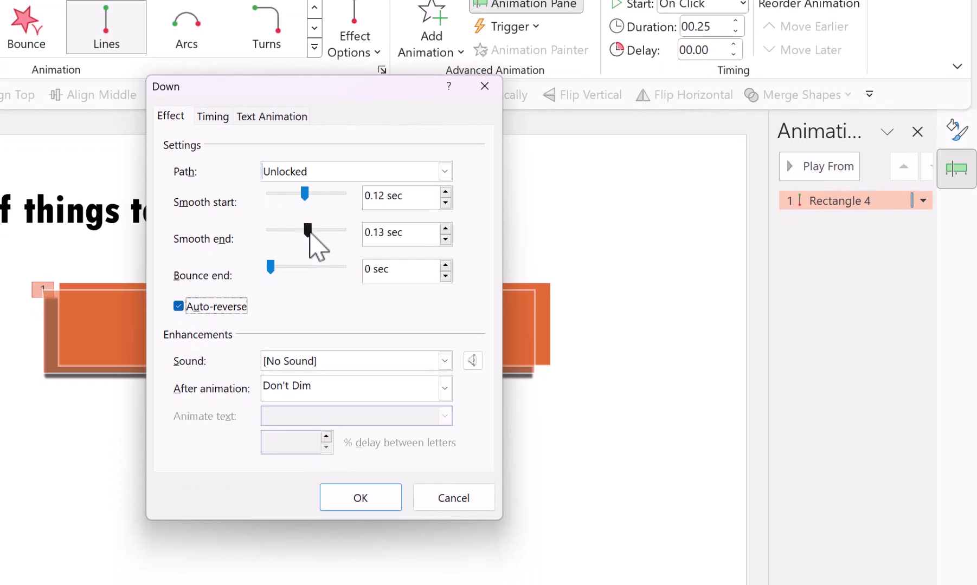
drag(308, 232, 259, 232)
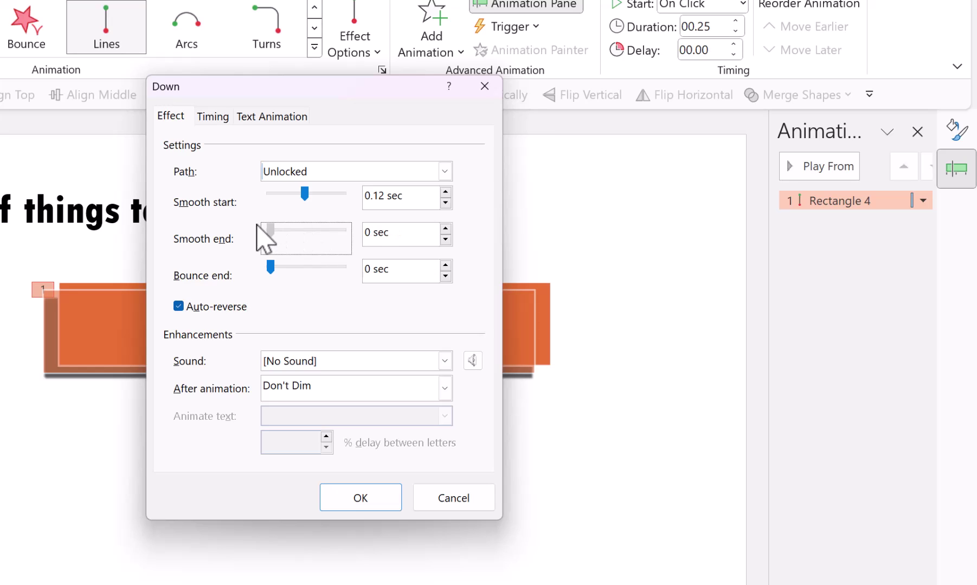
drag(306, 194, 255, 200)
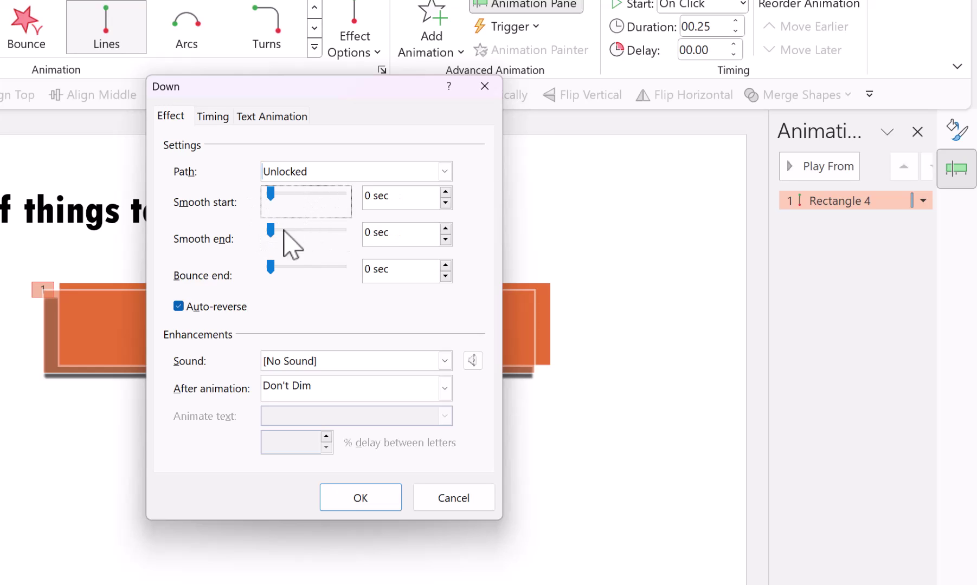
click(382, 496)
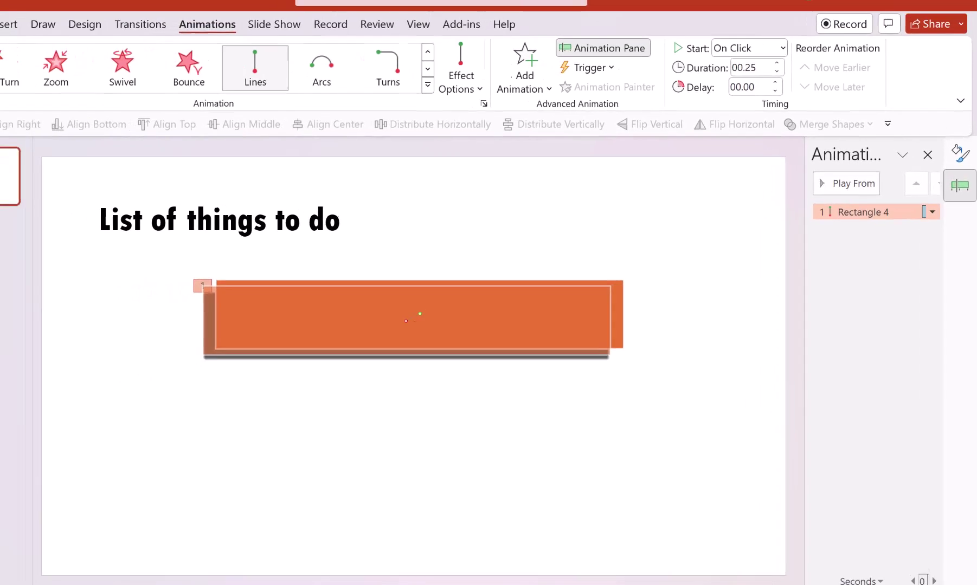
key(shift+F5)
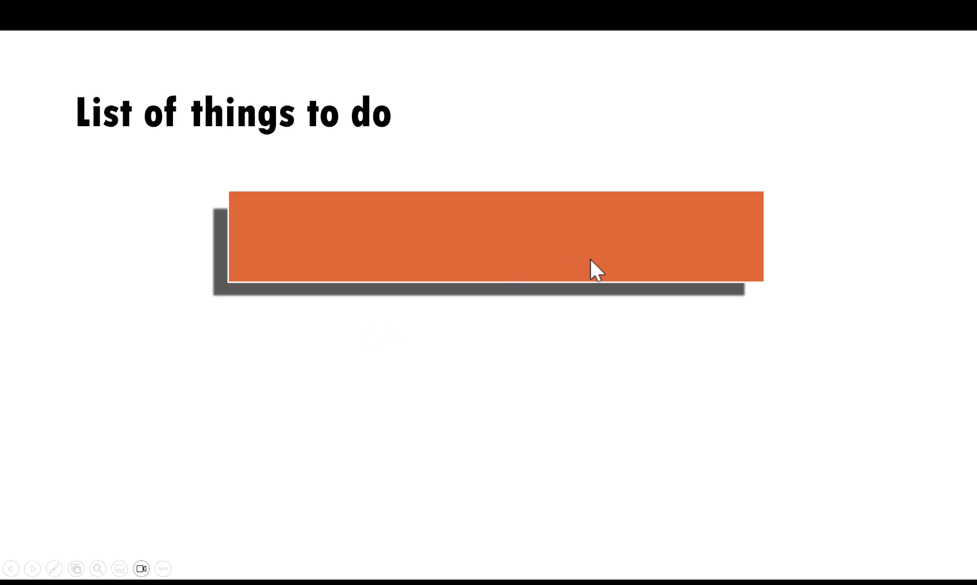
key(Escape)
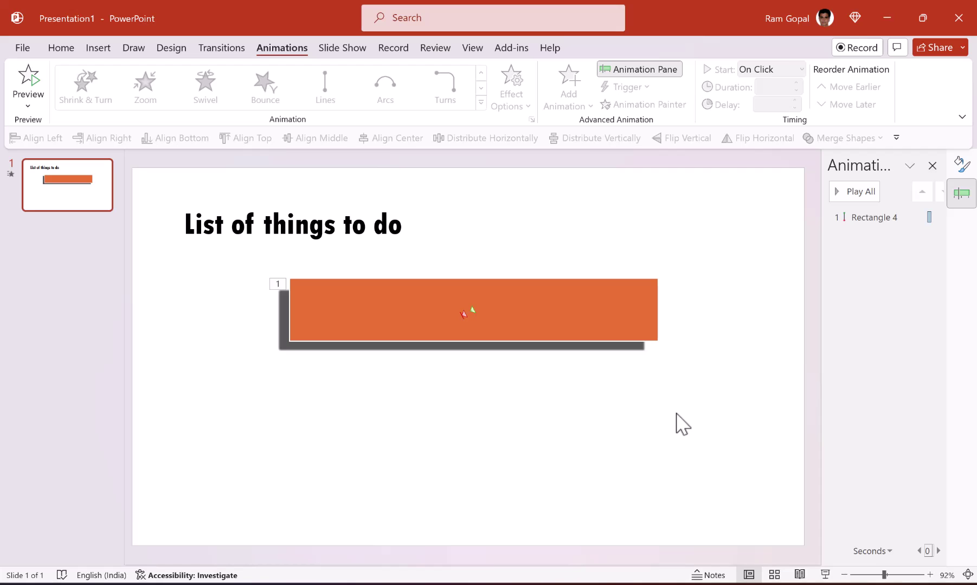
Insert a black, no-outline Up Arrow, tilted like a pointer on the button's lower-right corner
click(58, 49)
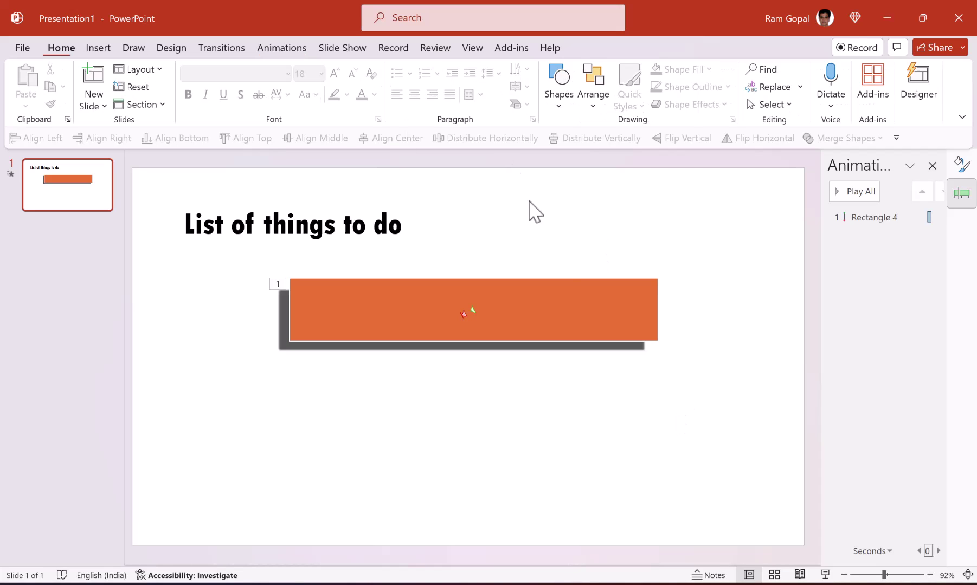
click(556, 90)
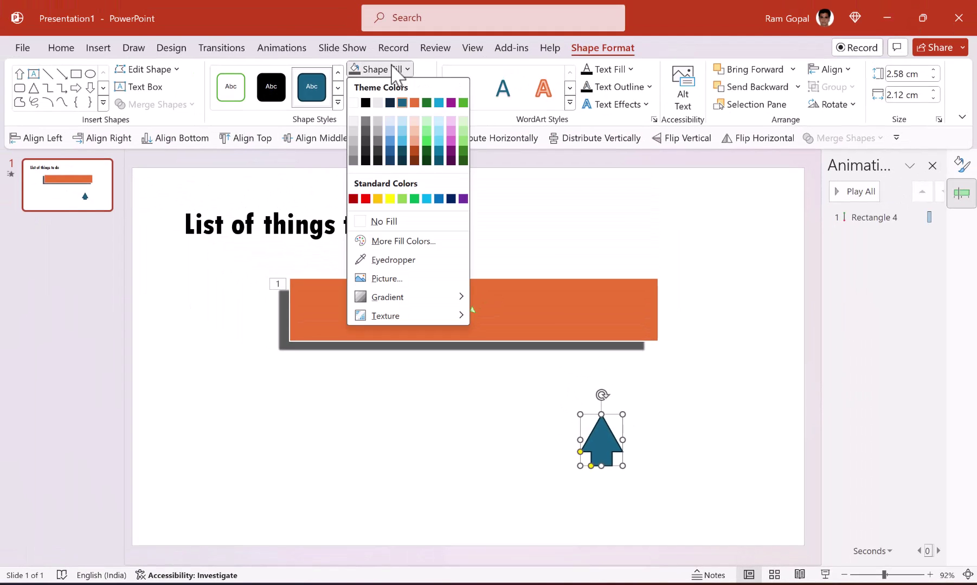
click(365, 102)
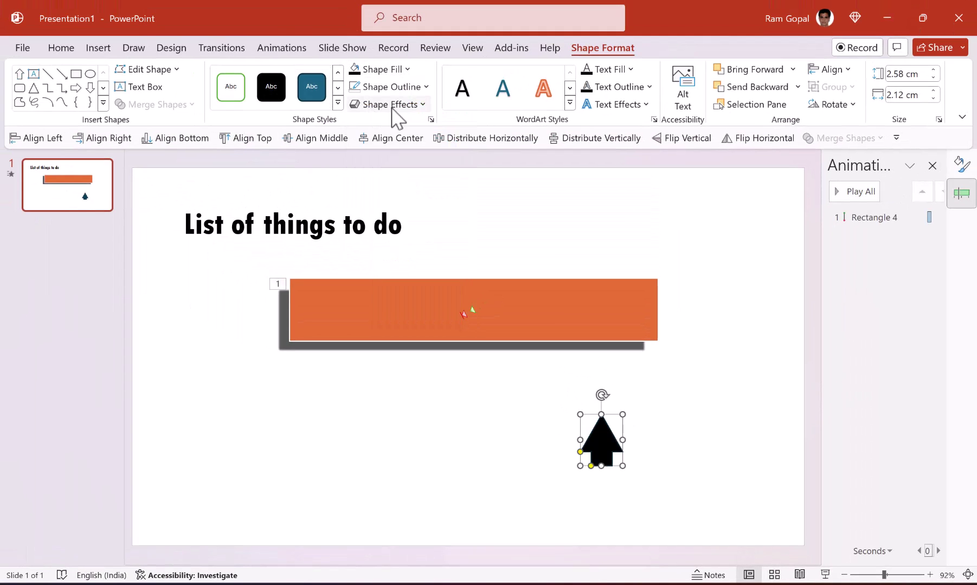
click(391, 87)
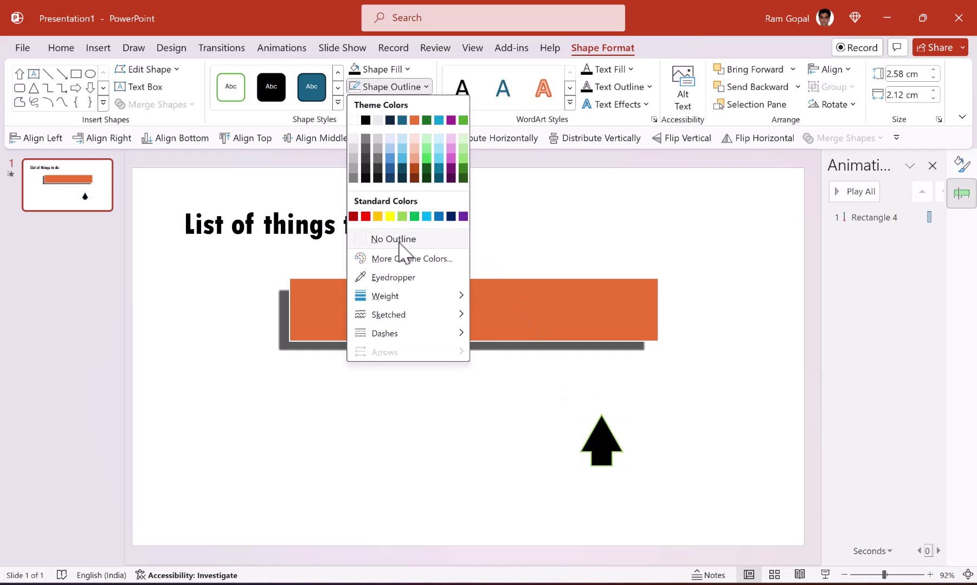
click(400, 241)
drag(600, 393, 571, 405)
drag(601, 446, 647, 341)
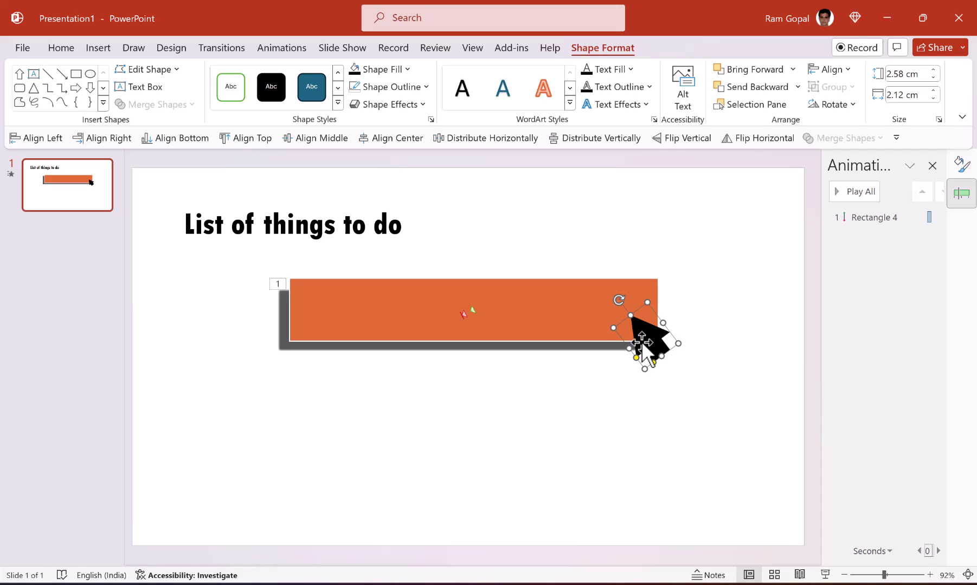
Give the arrow a Float In entrance and move it above Rectangle 4 in the Animation Pane
click(278, 48)
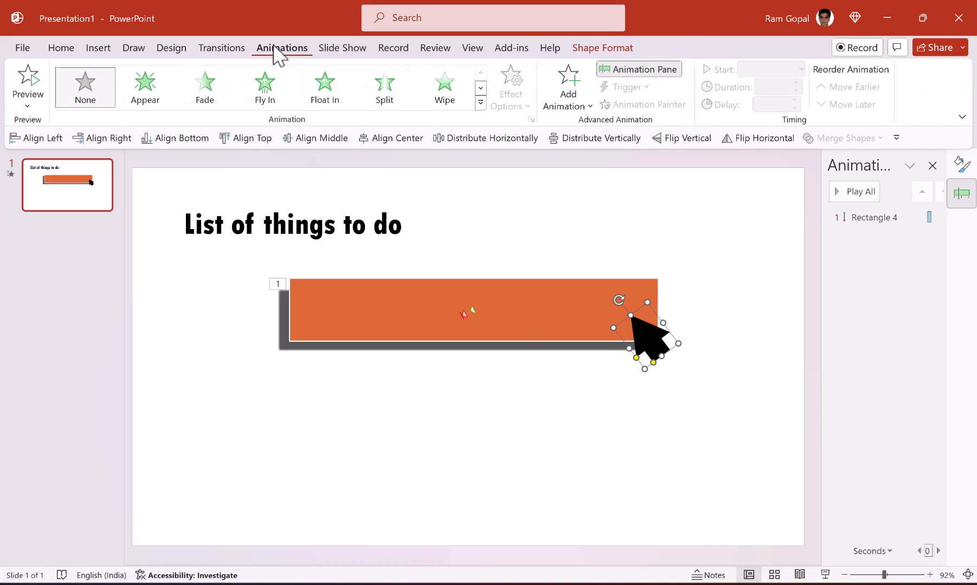
click(481, 103)
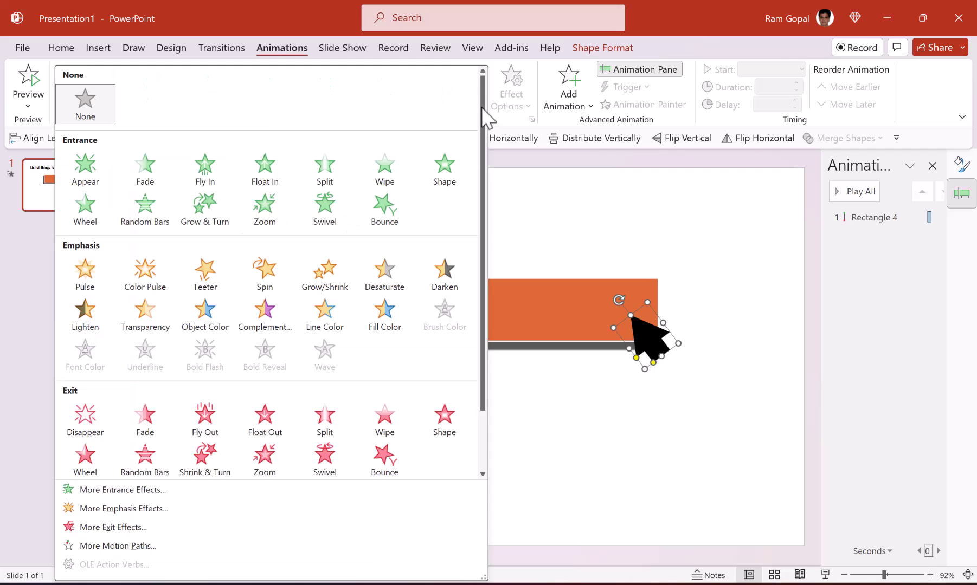
click(264, 165)
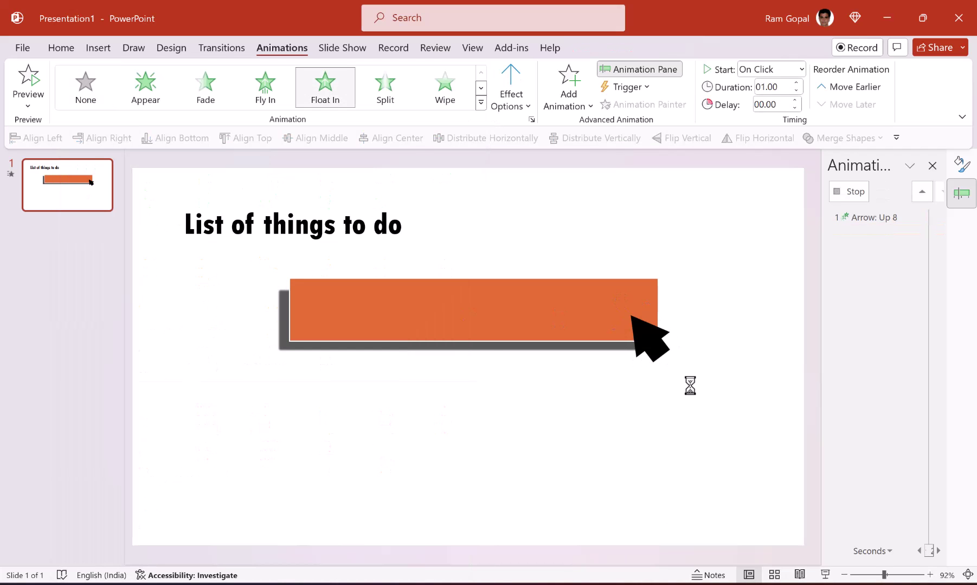
mouse_move(880, 233)
mouse_down()
mouse_move(882, 217)
mouse_move(892, 219)
mouse_up()
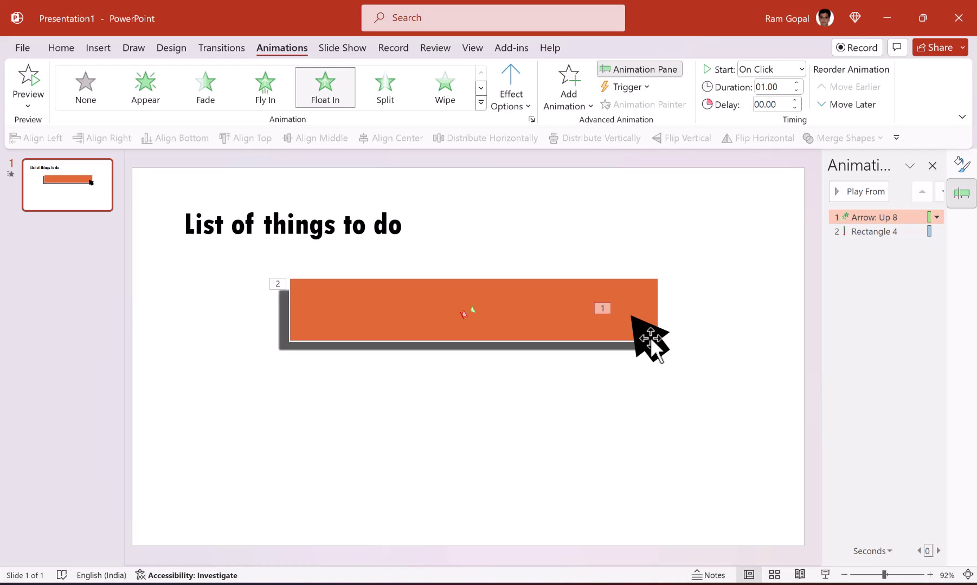
click(650, 340)
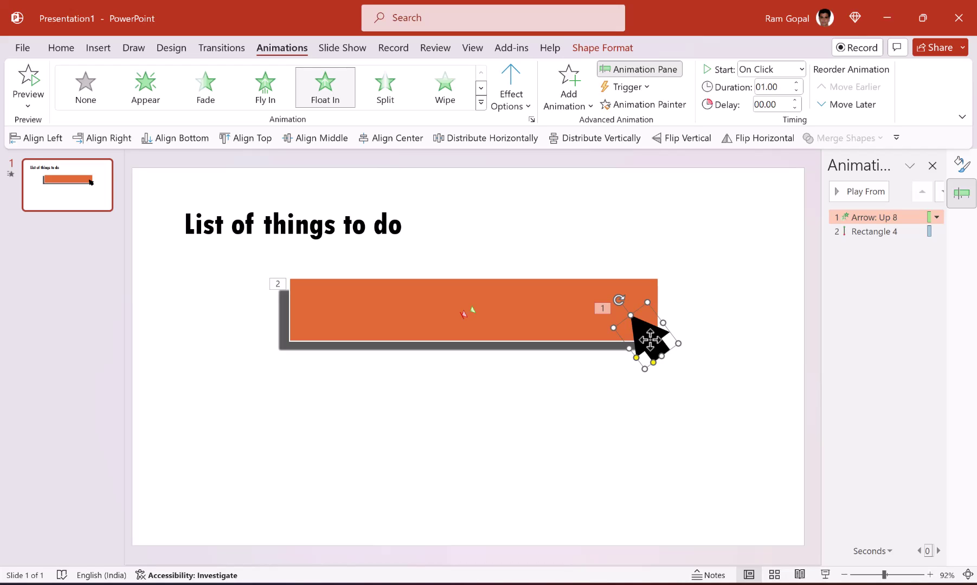
Add a Grow/Shrink emphasis to the arrow with Auto-reverse and a custom 75% size
click(569, 103)
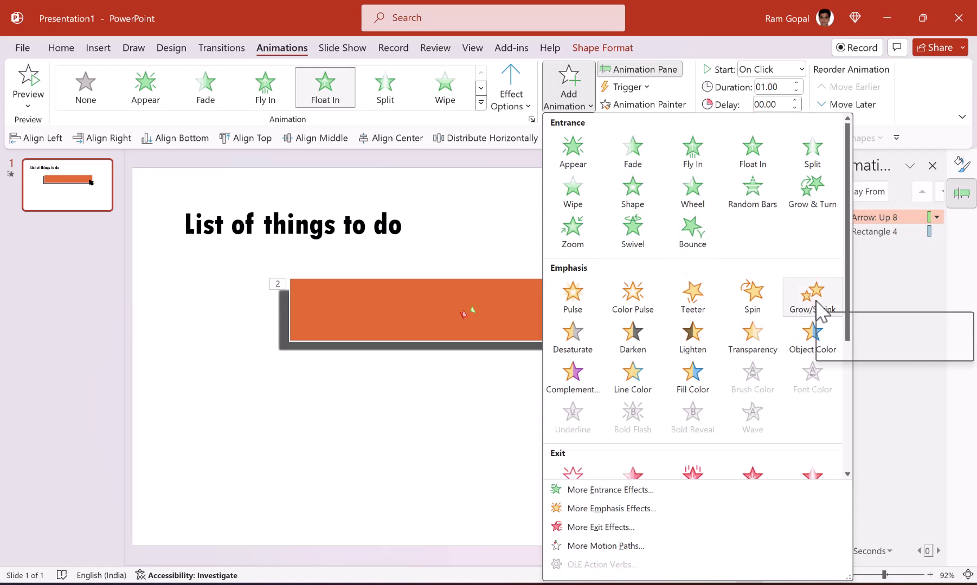
click(816, 302)
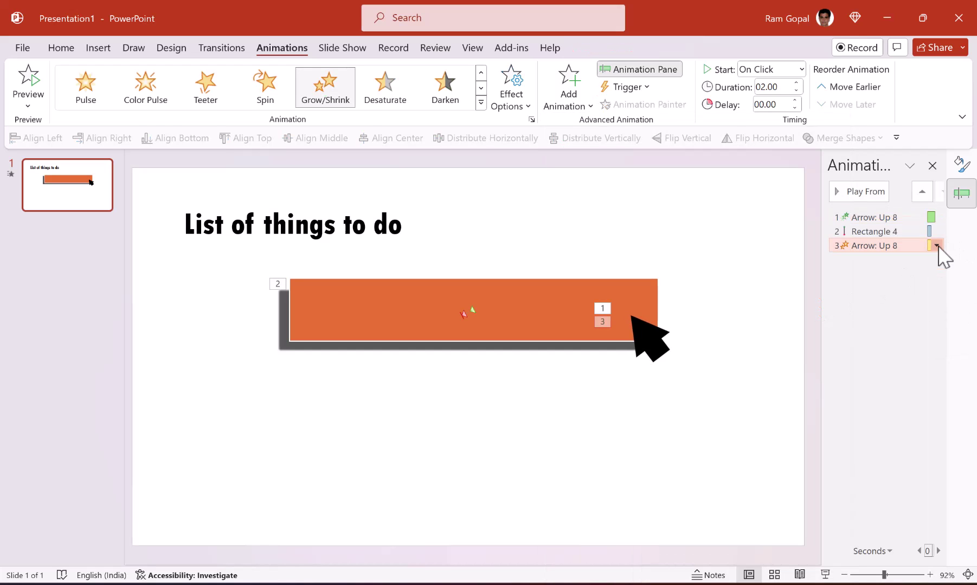
click(936, 245)
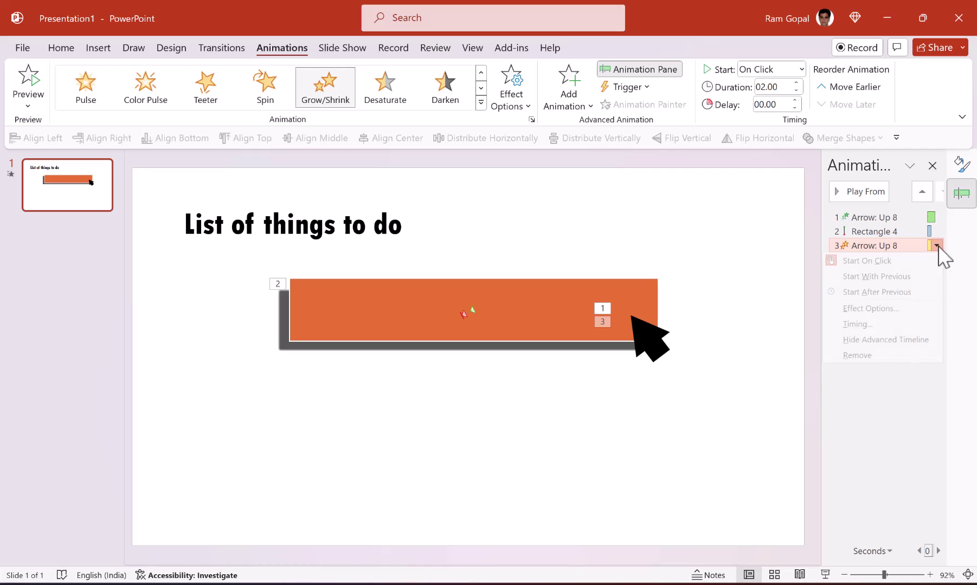
click(897, 320)
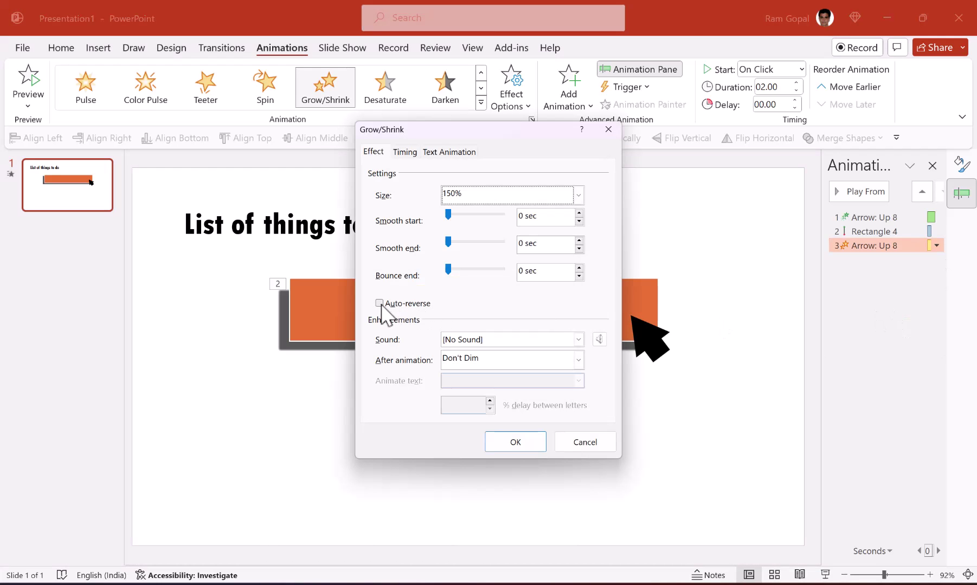
click(379, 303)
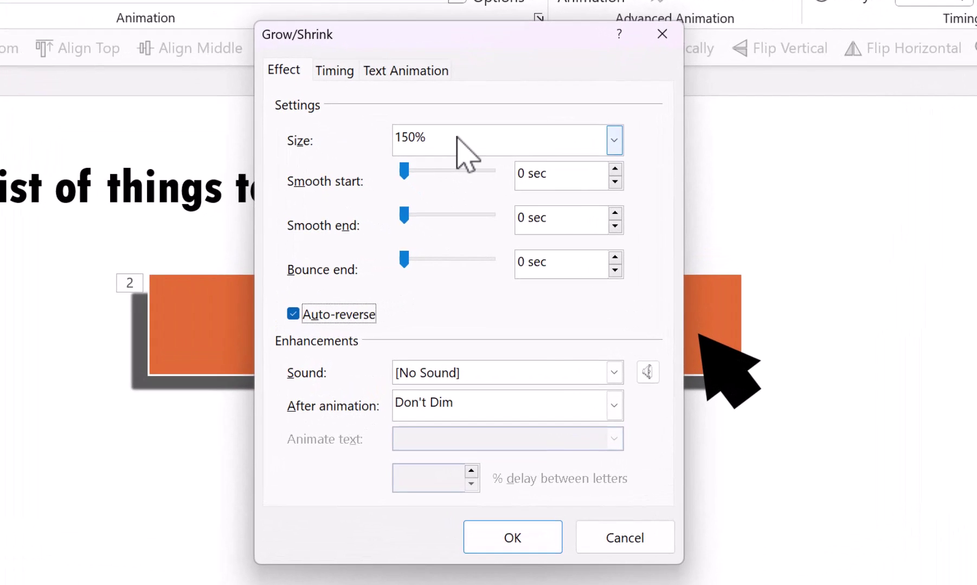
click(481, 195)
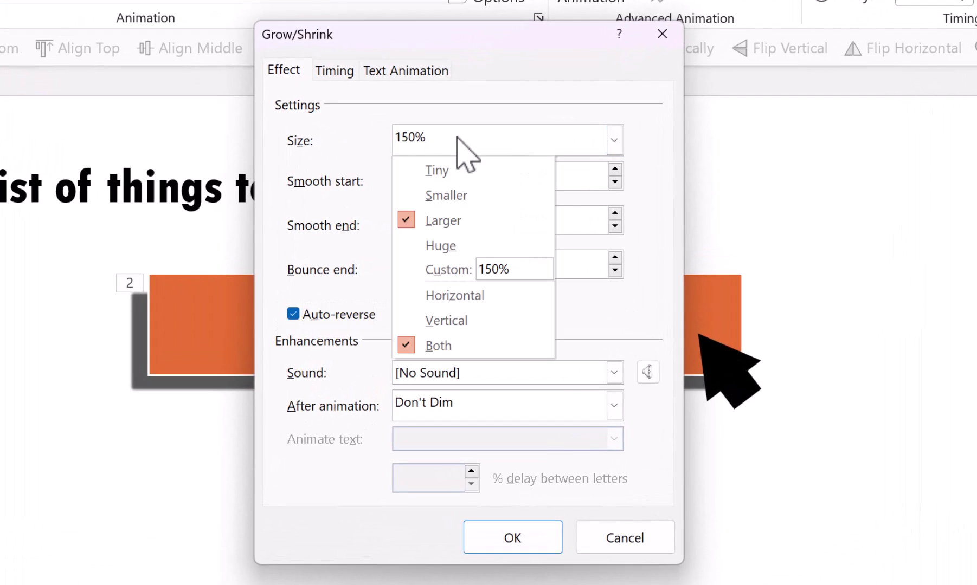
click(523, 270)
drag(523, 270, 467, 282)
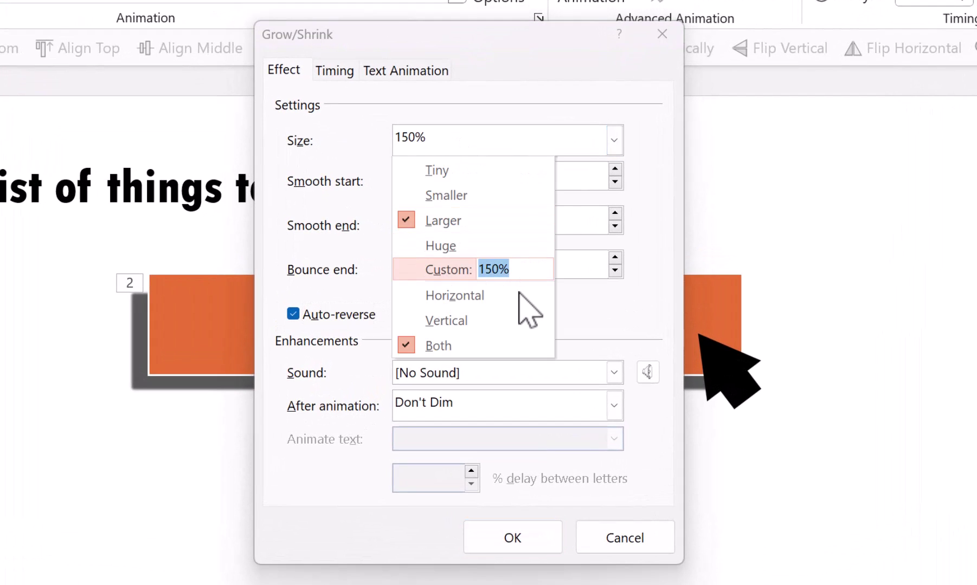
text(75)
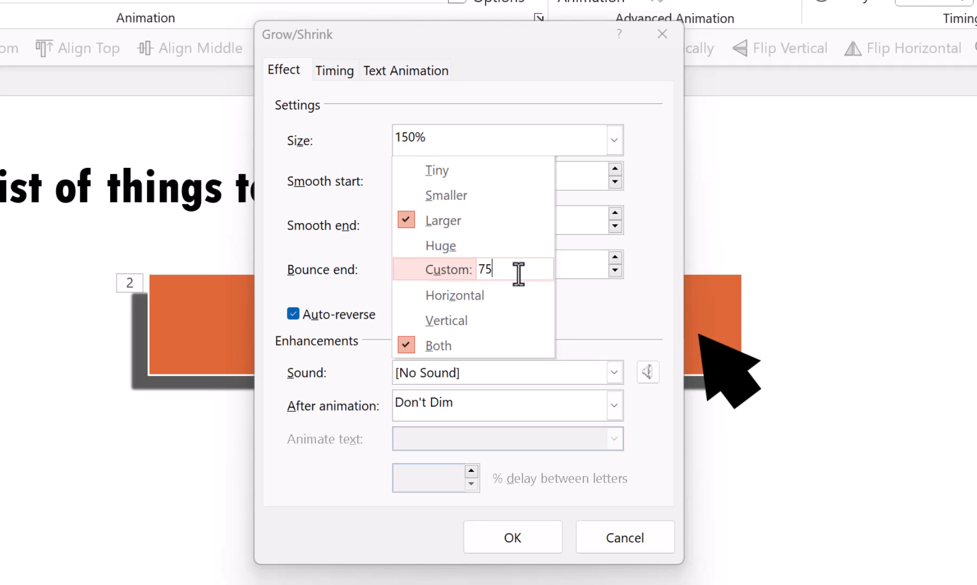
key(Return)
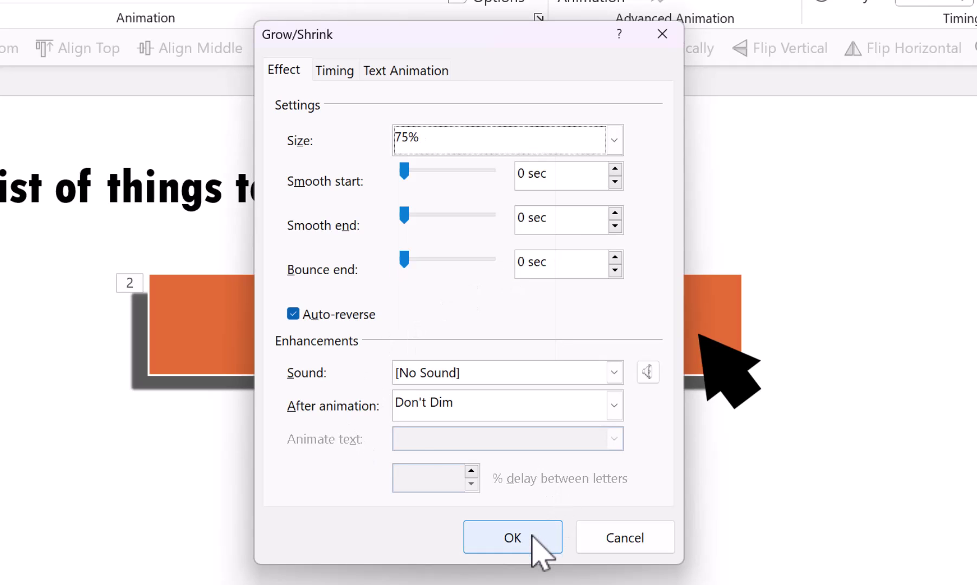
Move the shrink pulse above Rectangle 4, starting After Previous with a 0.25-second duration
click(532, 536)
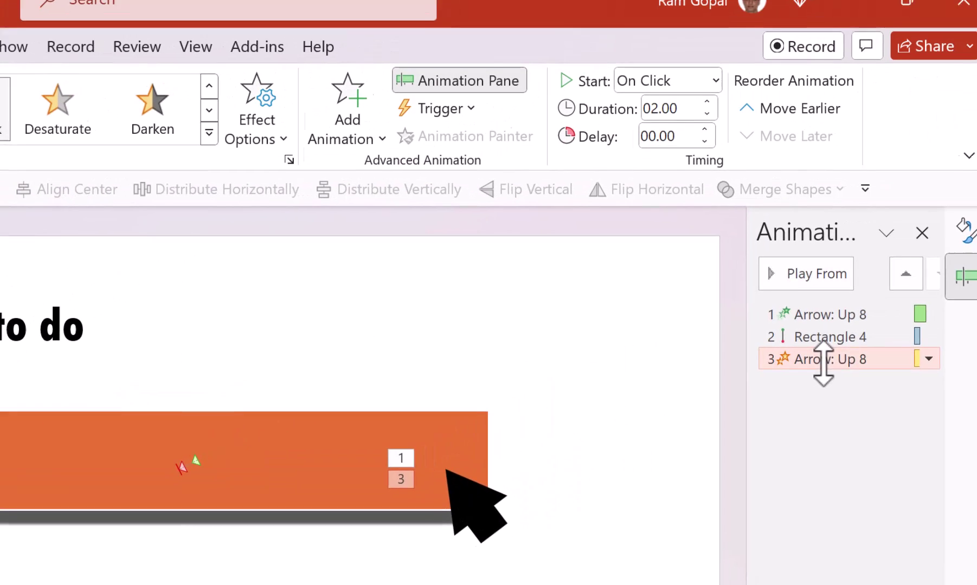
drag(808, 369, 822, 342)
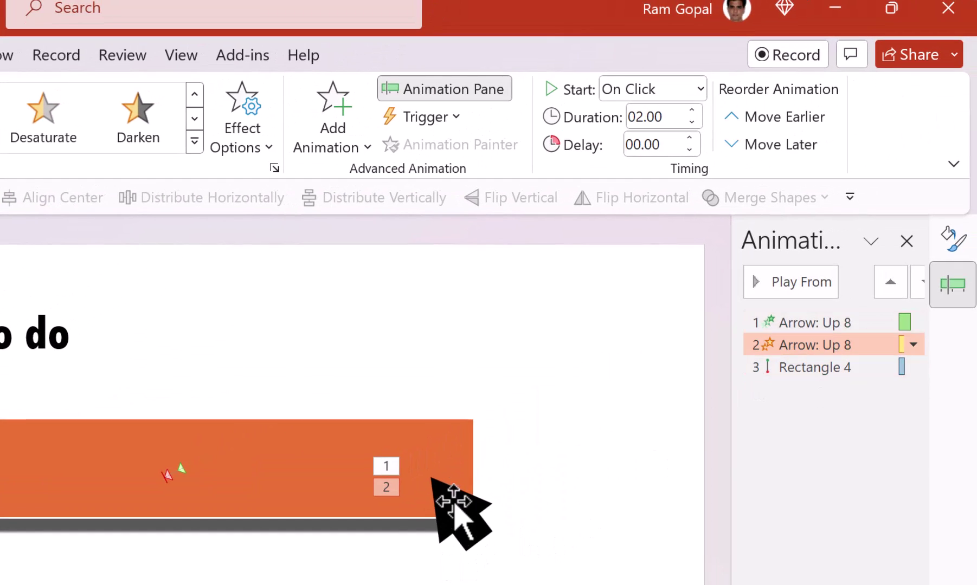
click(649, 96)
click(641, 172)
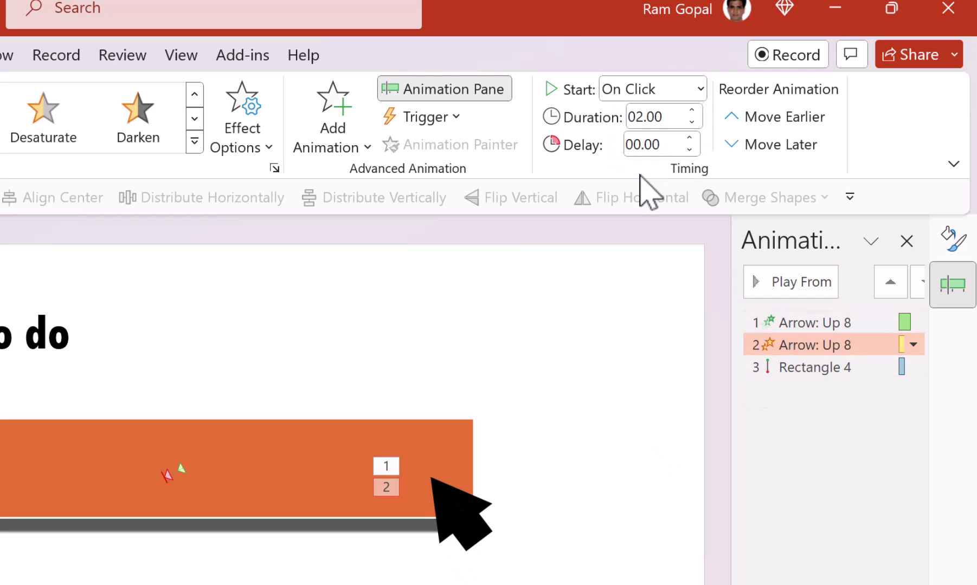
click(671, 119)
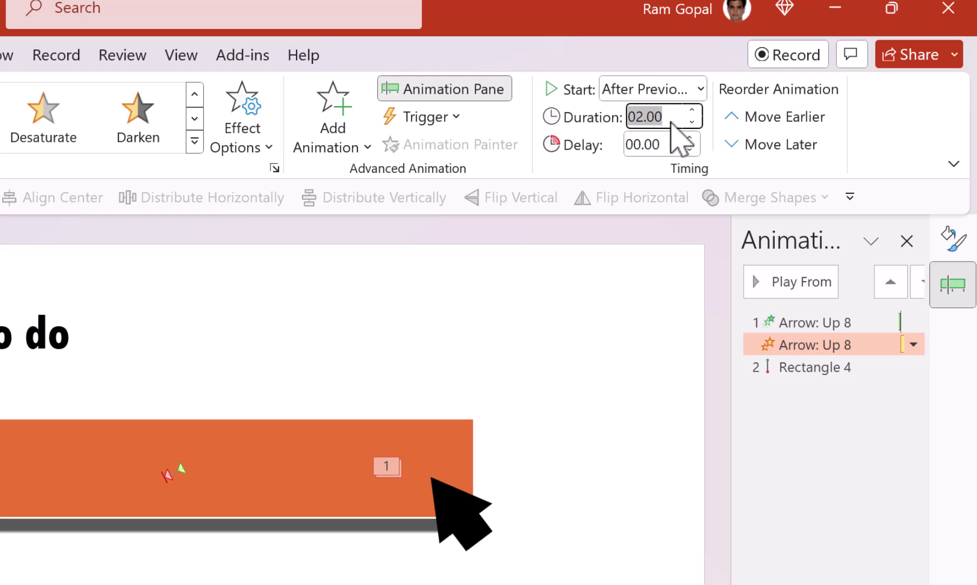
text(0.25)
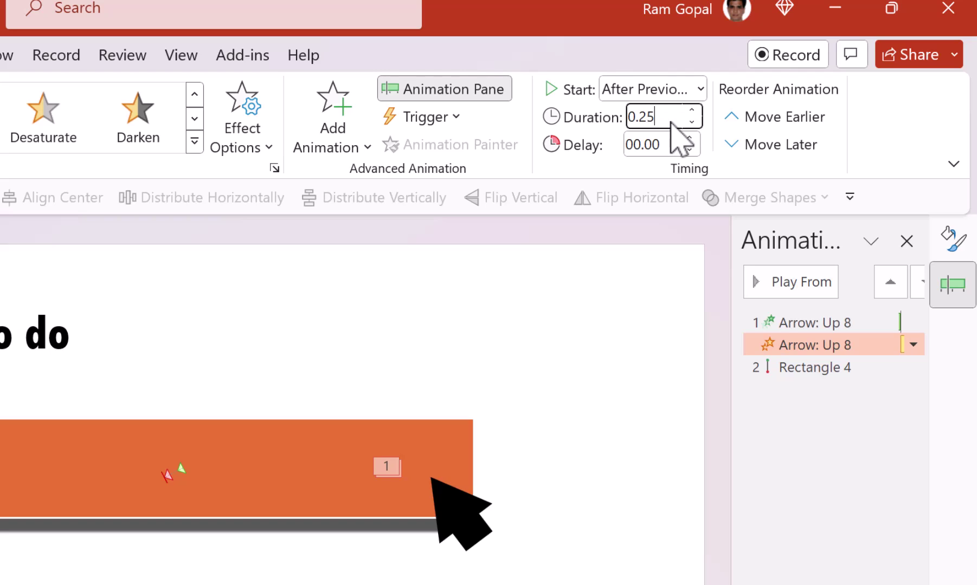
key(Return)
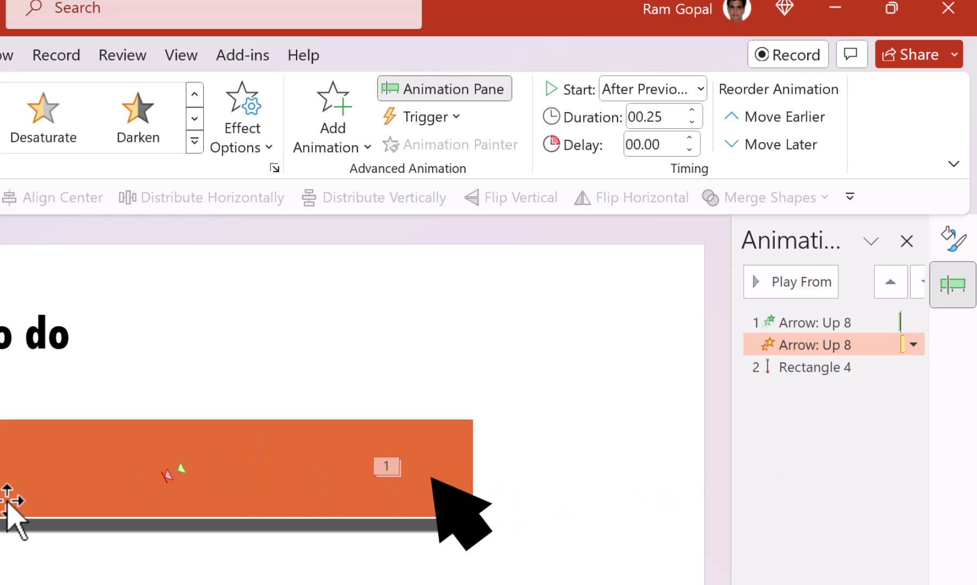
Set Rectangle 4's motion animation to start With Previous
click(833, 370)
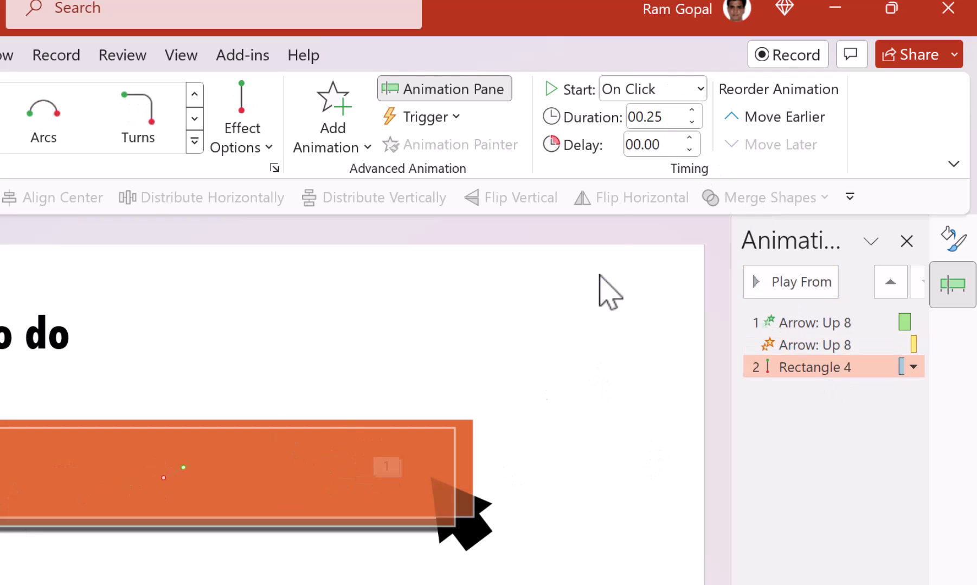
click(671, 89)
click(658, 146)
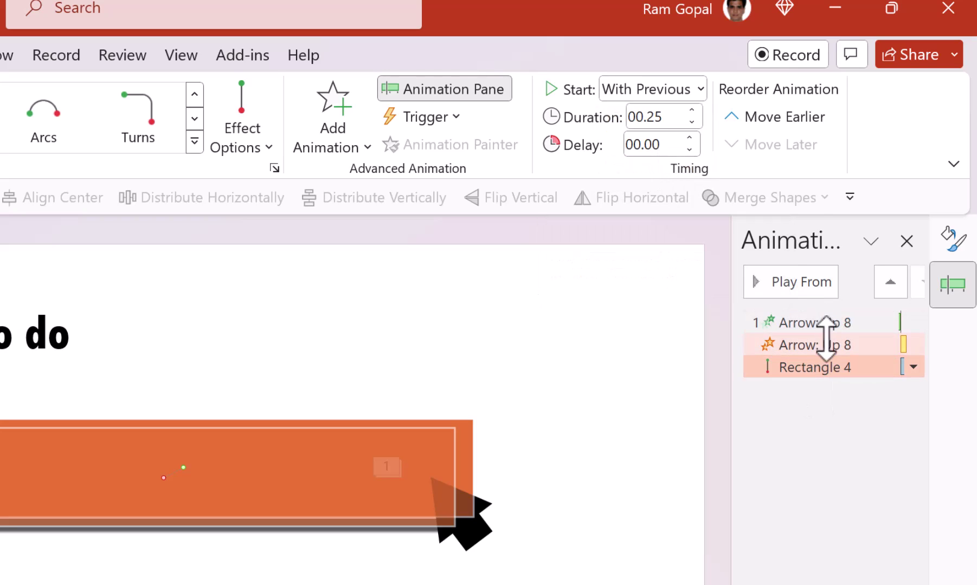
drag(826, 339, 786, 337)
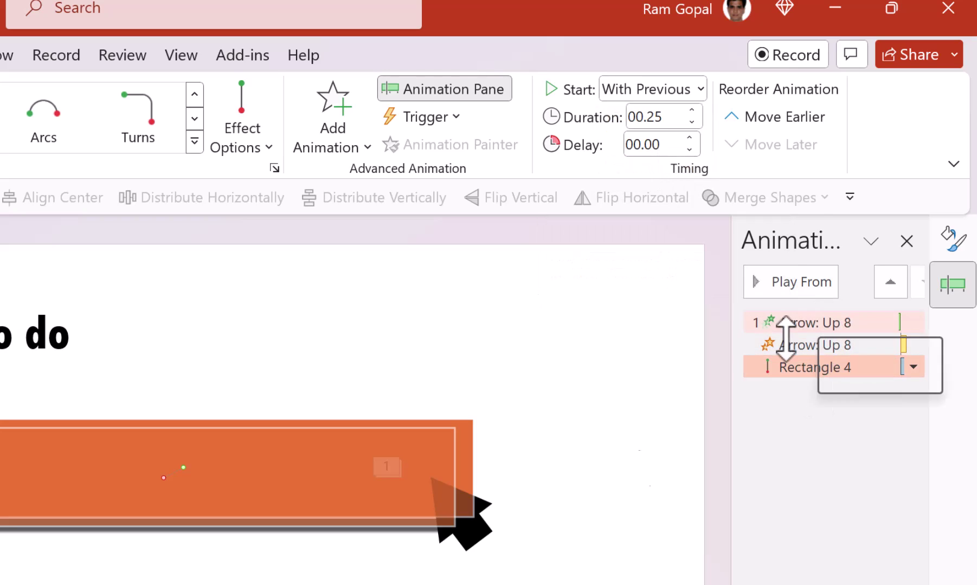
Preview the arrow-and-button click sequence as a slide show, then return to the Home tab
click(475, 532)
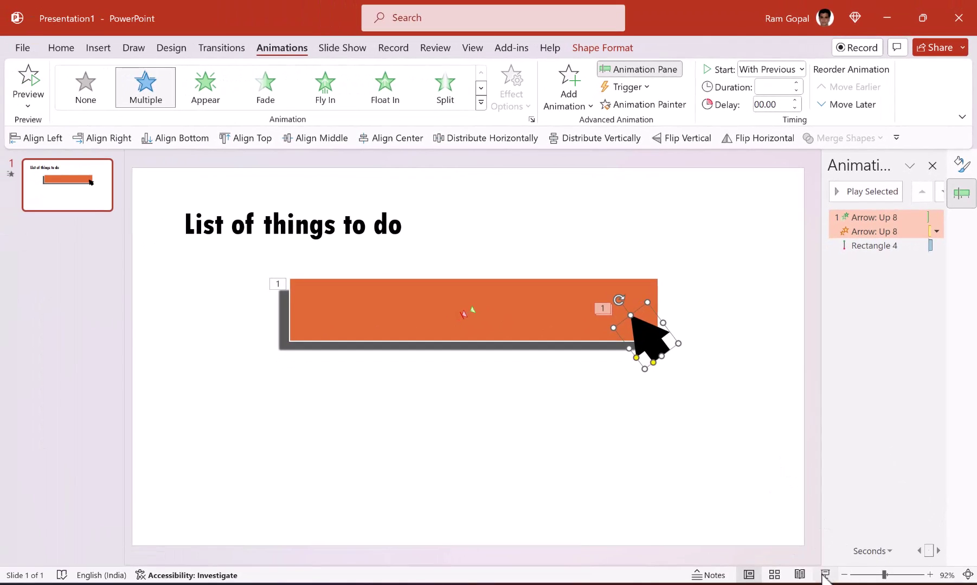
click(824, 575)
click(72, 49)
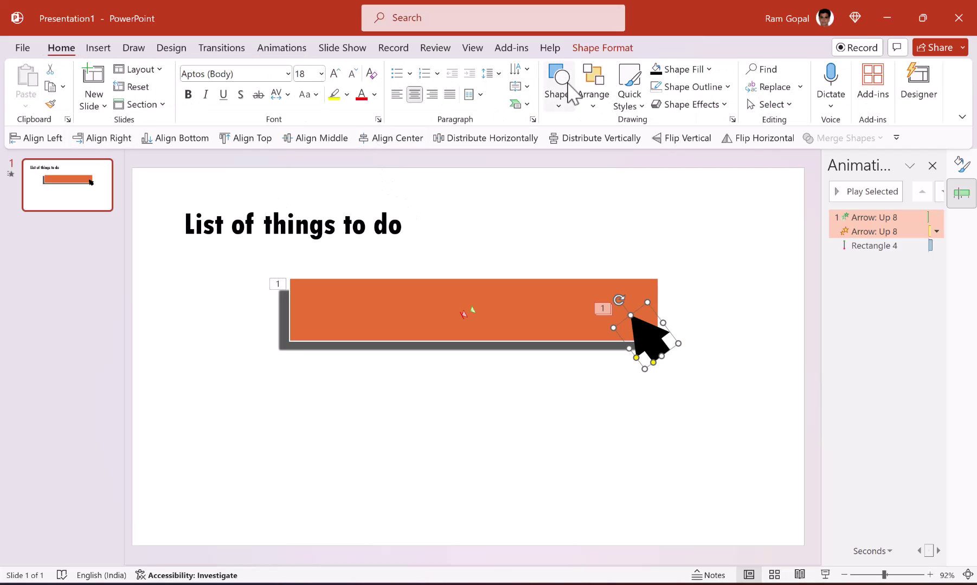
Draw a new text box to the left of the orange button
click(565, 109)
click(564, 147)
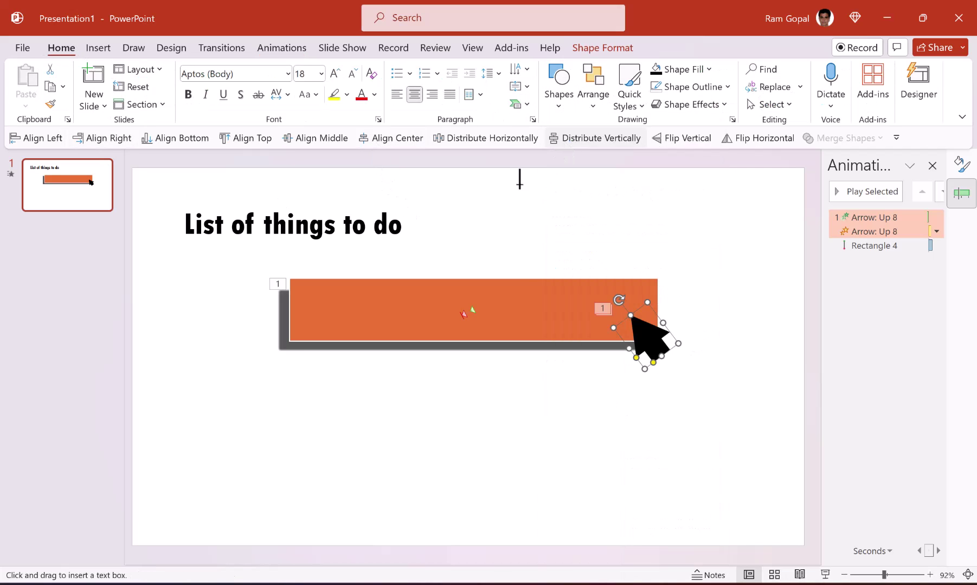
click(196, 313)
Insert the Wingdings check mark symbol (character code 252) into the text box
click(98, 48)
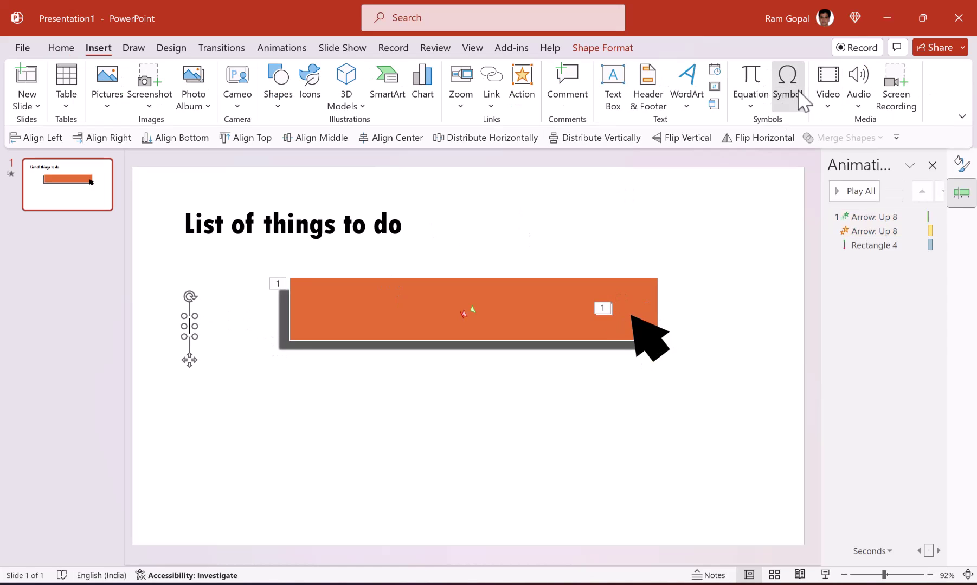
click(797, 97)
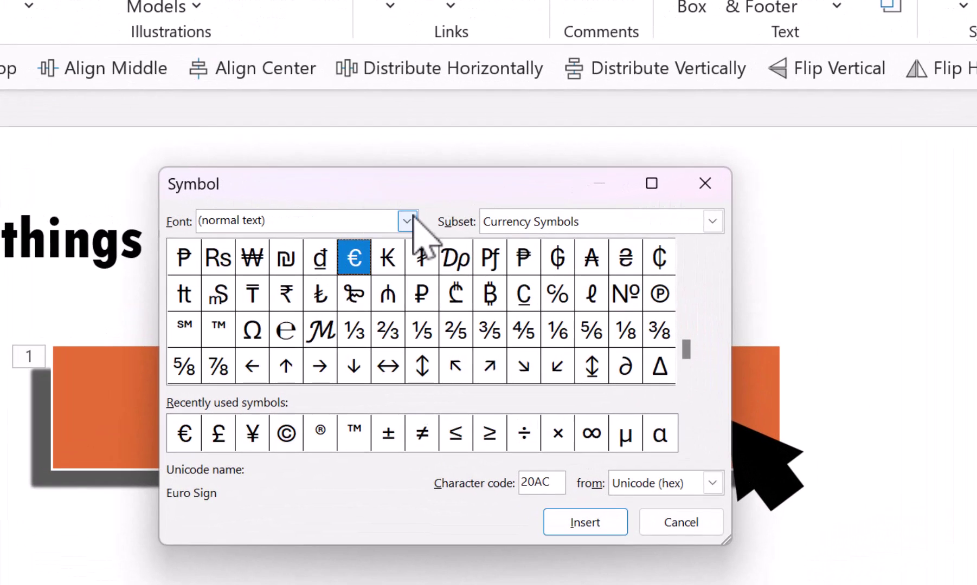
click(421, 219)
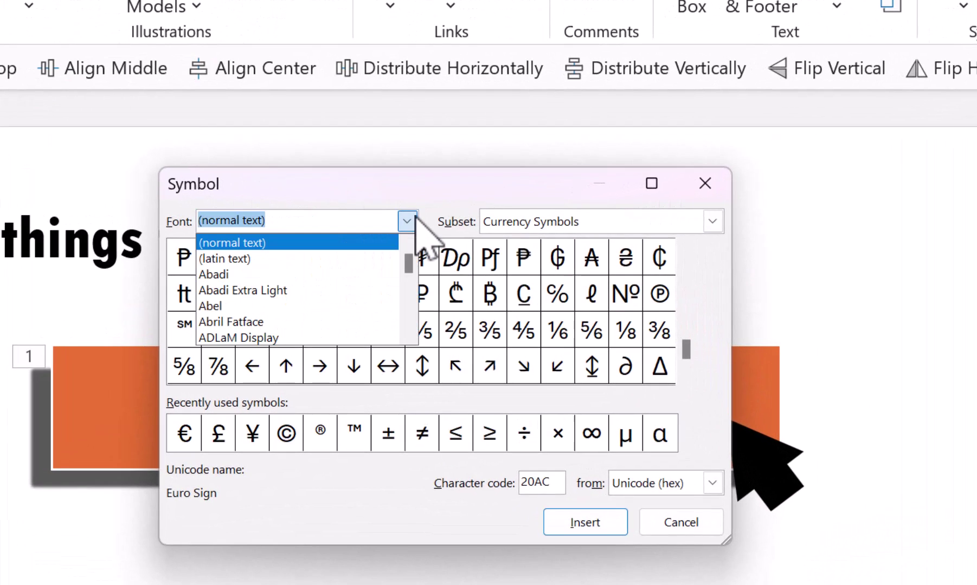
drag(409, 259, 410, 349)
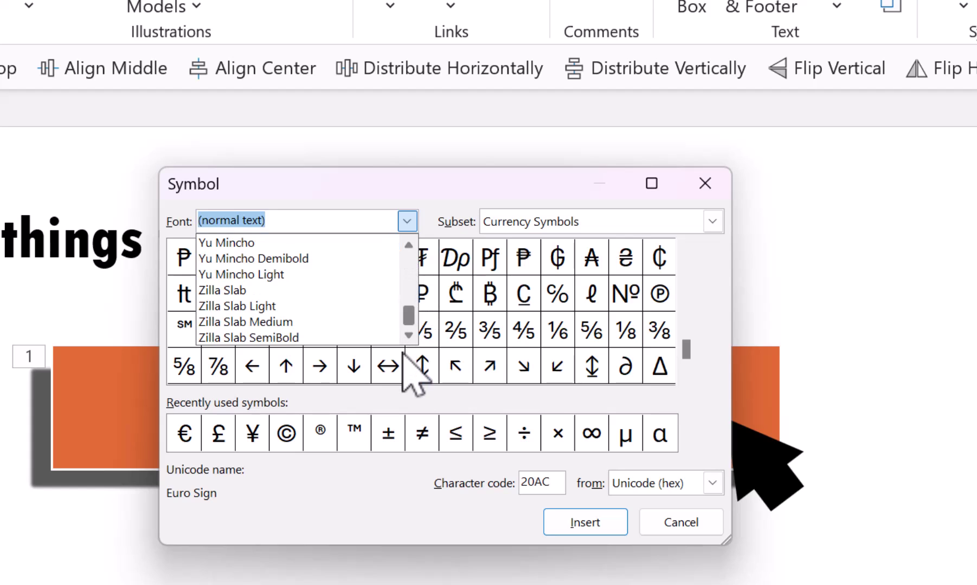
scroll(281, 304, up, 7)
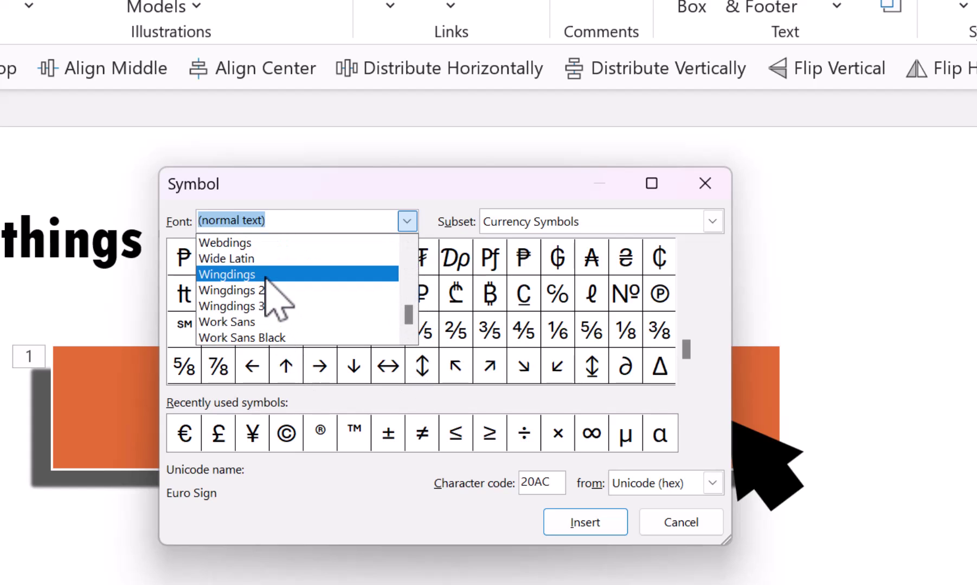
click(265, 276)
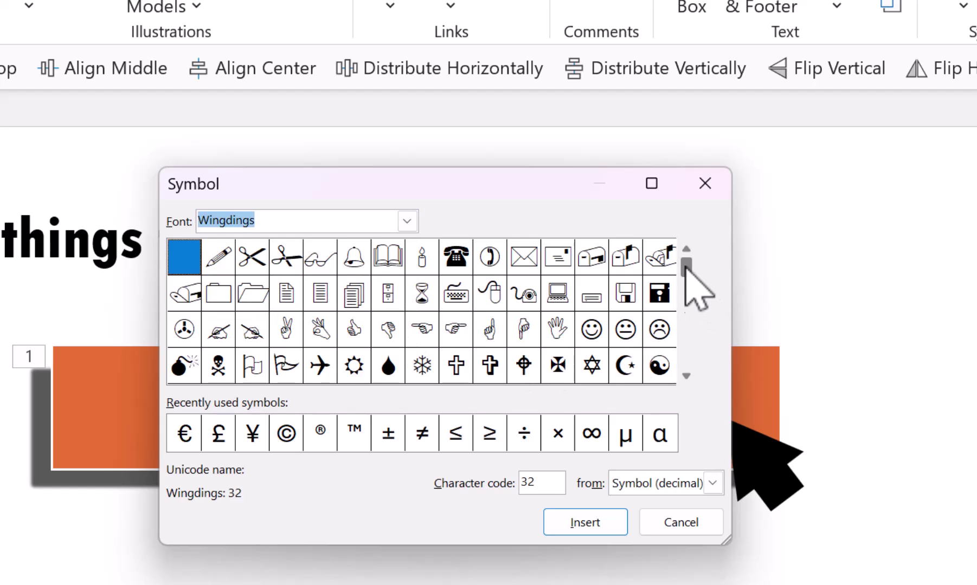
drag(685, 267, 681, 389)
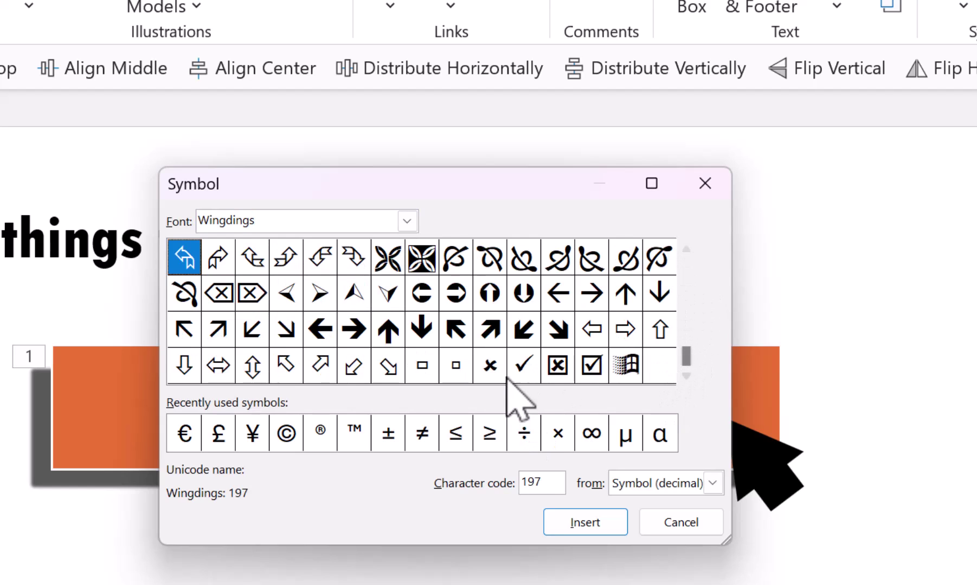
click(528, 373)
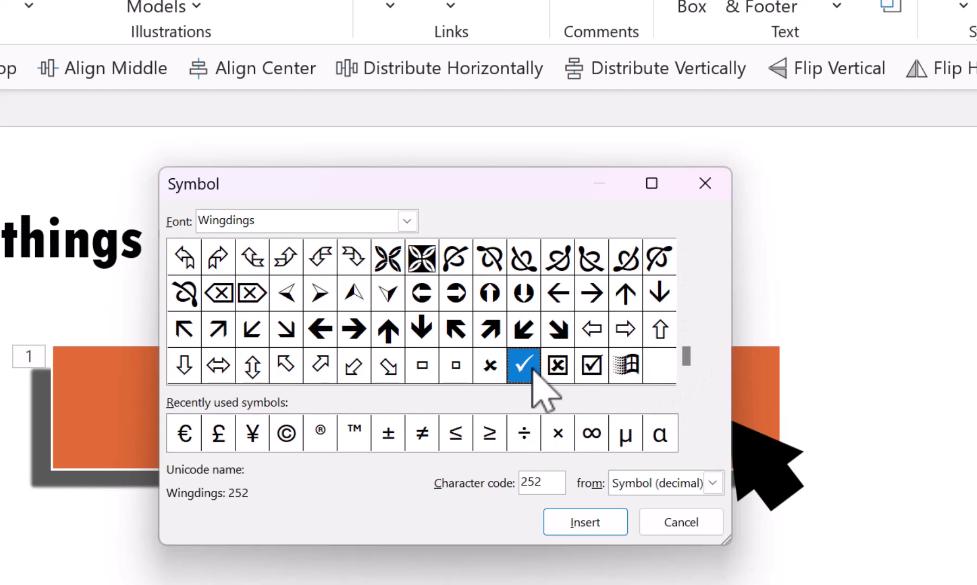
click(605, 529)
click(686, 524)
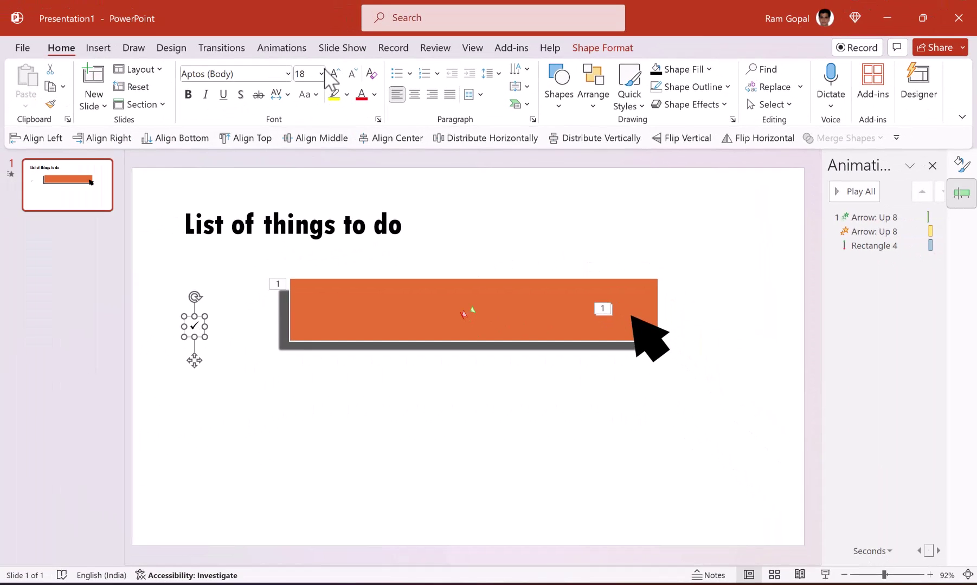
Set the check mark to 66 pt, then enlarge it four steps to 115 pt
click(321, 73)
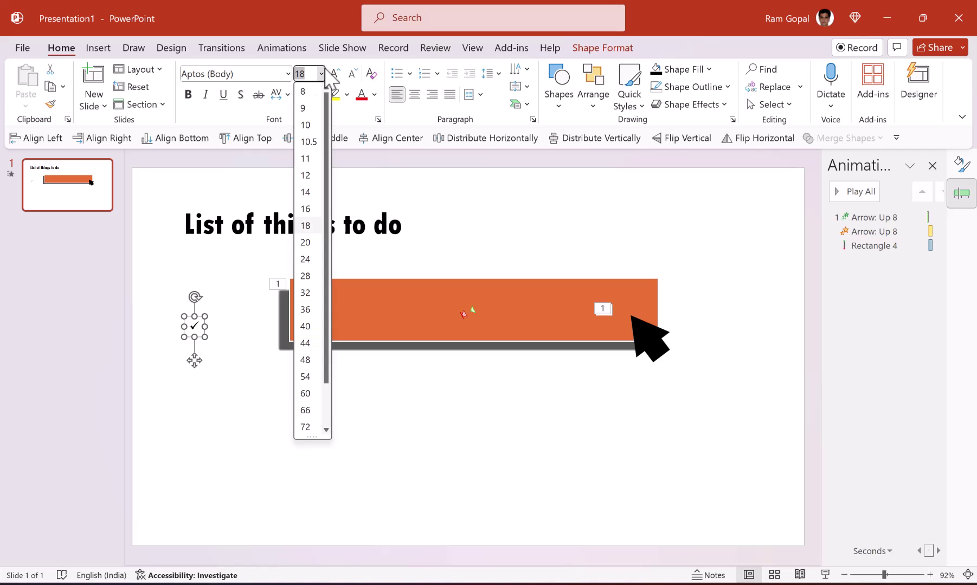
click(305, 411)
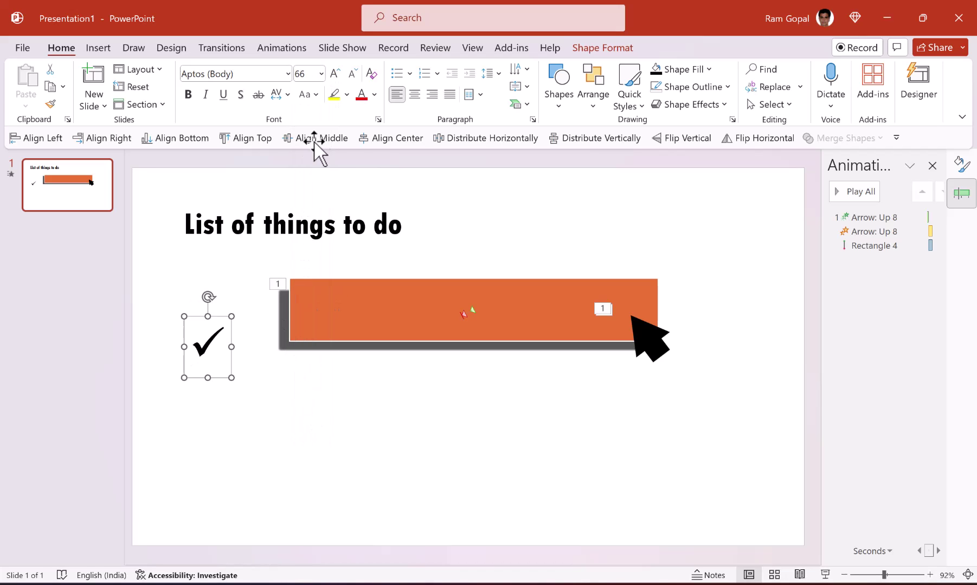
click(335, 74)
click(334, 74)
click(334, 73)
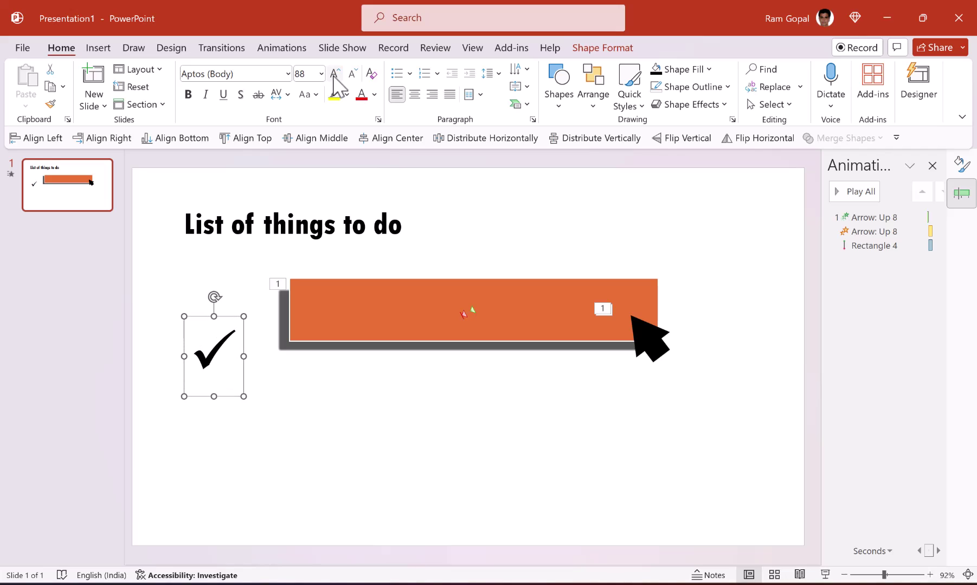
click(334, 73)
click(335, 74)
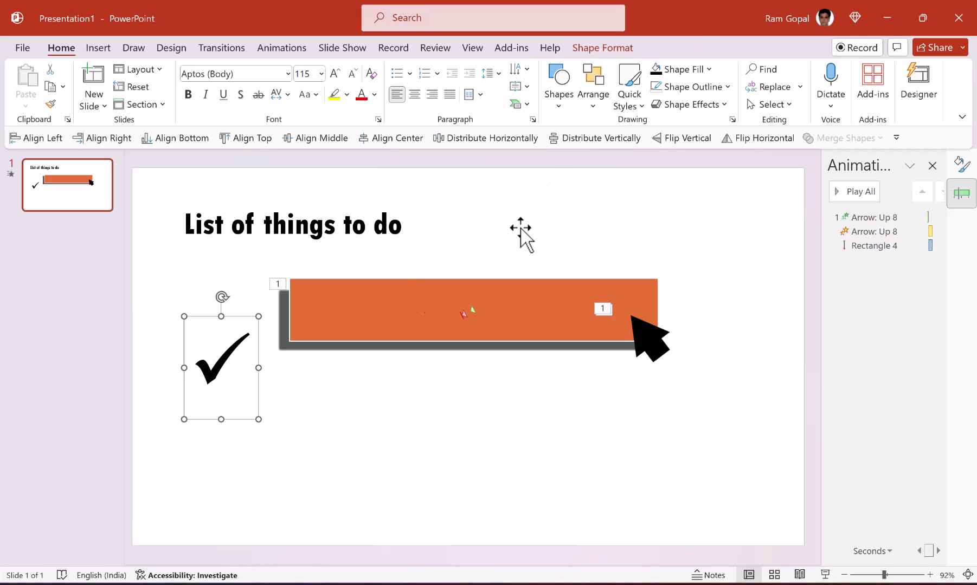
Draw a rectangle over the check mark and Intersect both into a 2.6 × 2.74 cm shape
click(563, 99)
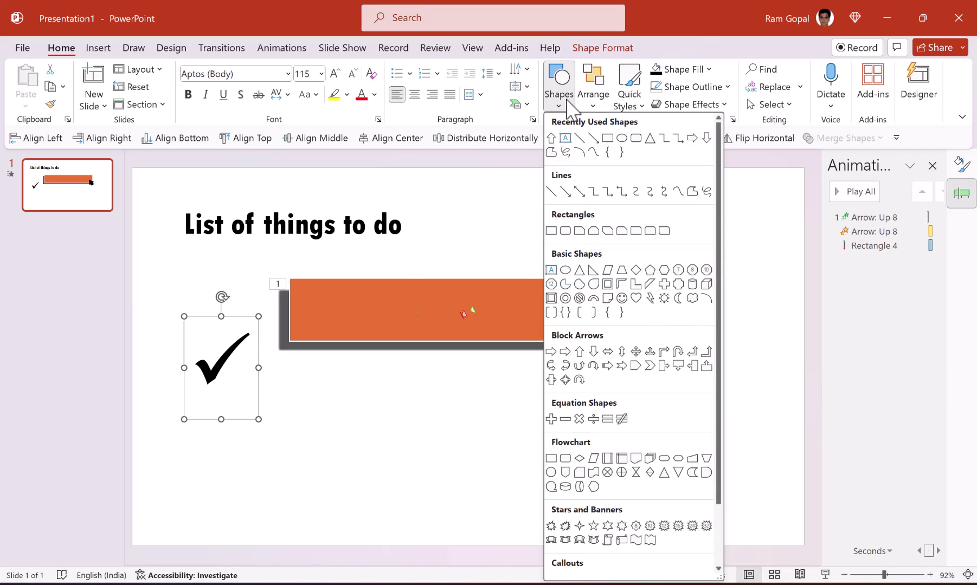
click(608, 138)
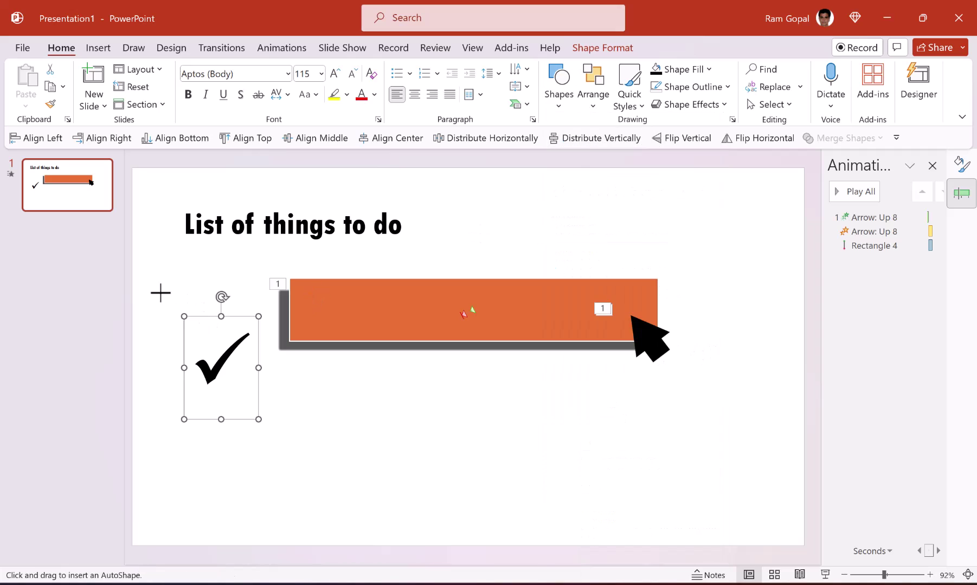
drag(160, 293, 273, 436)
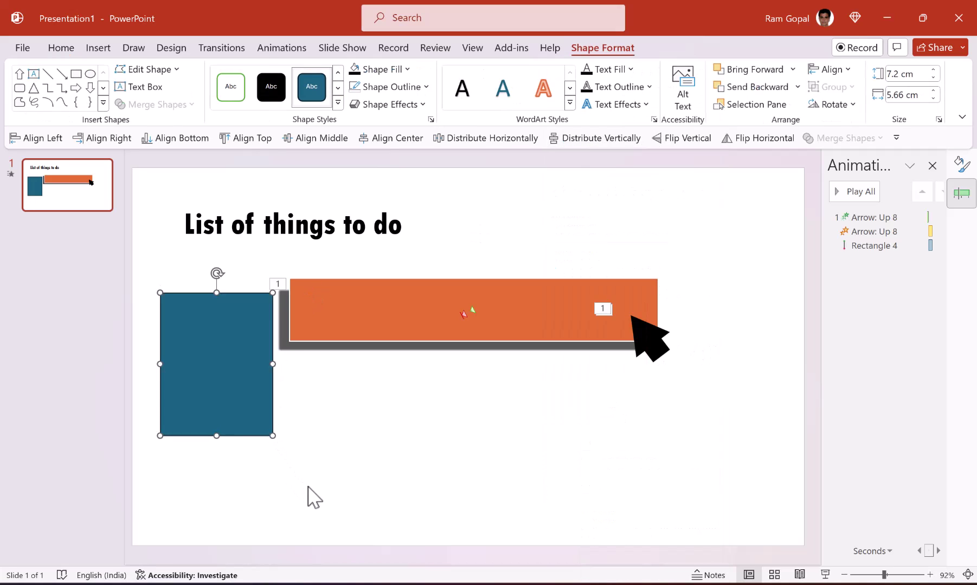
drag(308, 486, 112, 253)
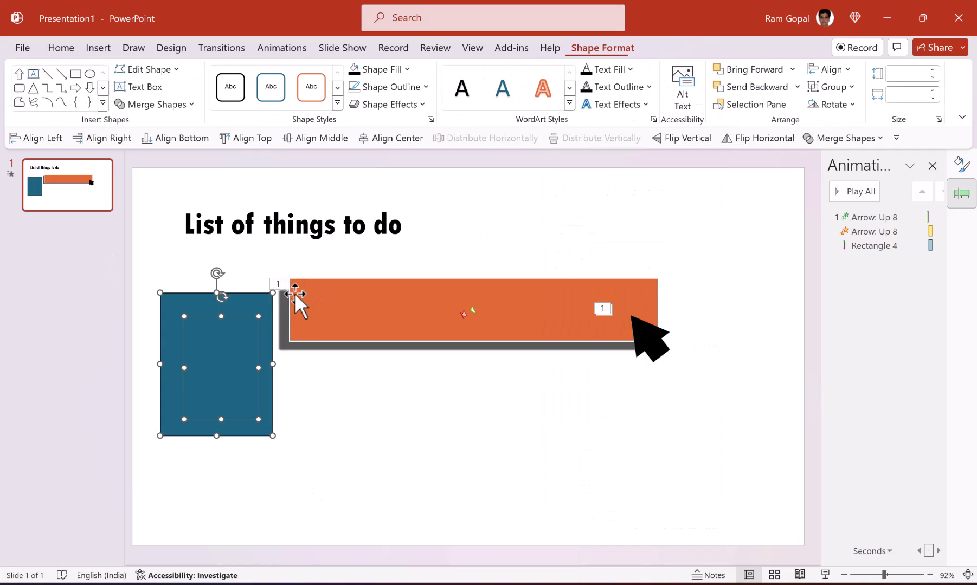
click(871, 140)
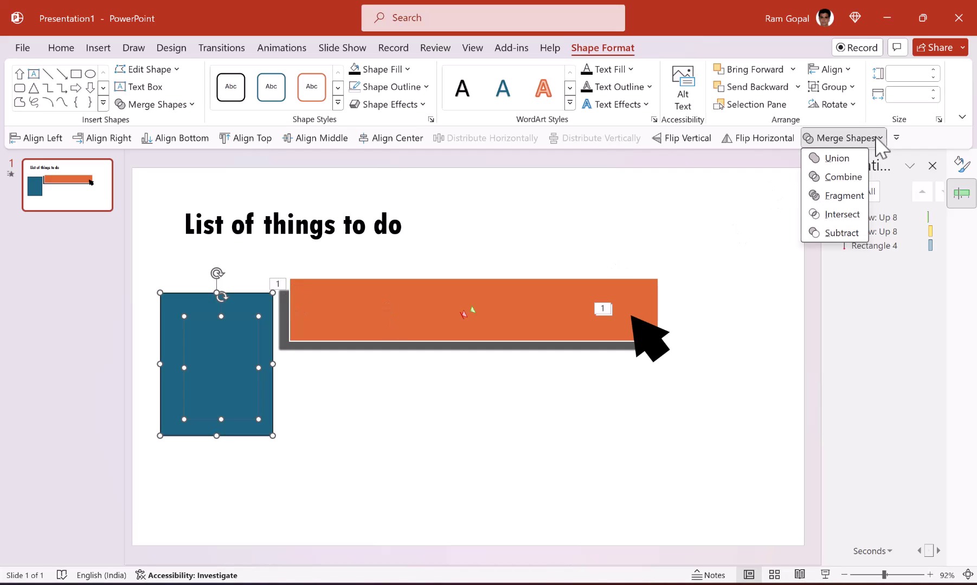
click(842, 216)
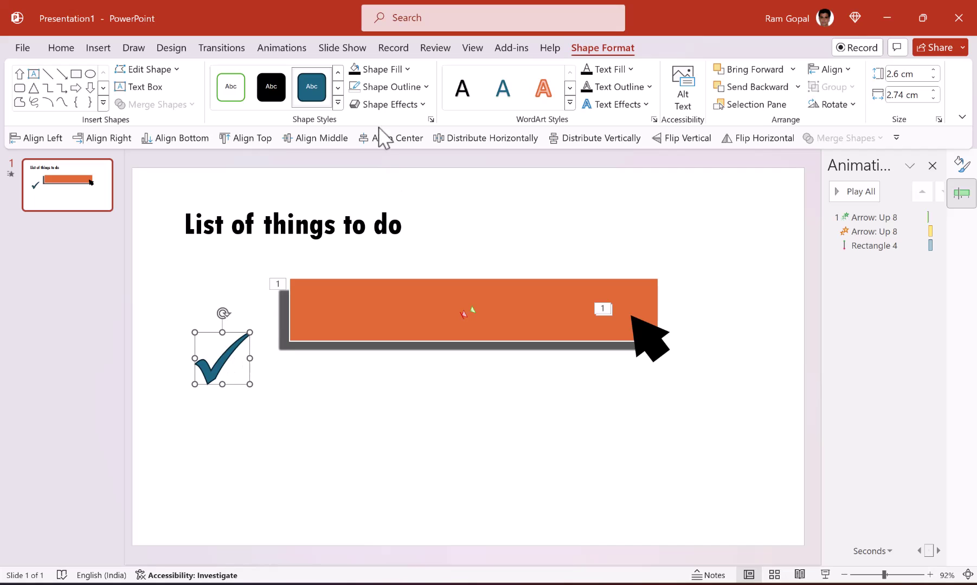
Fill the check mark light green, remove its outline and apply a preset shadow effect
click(390, 70)
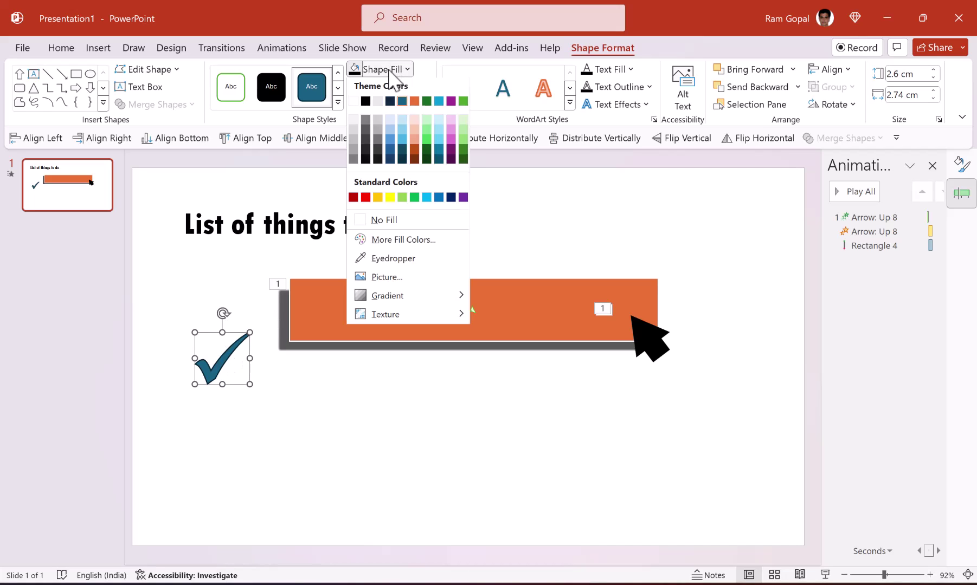
click(426, 140)
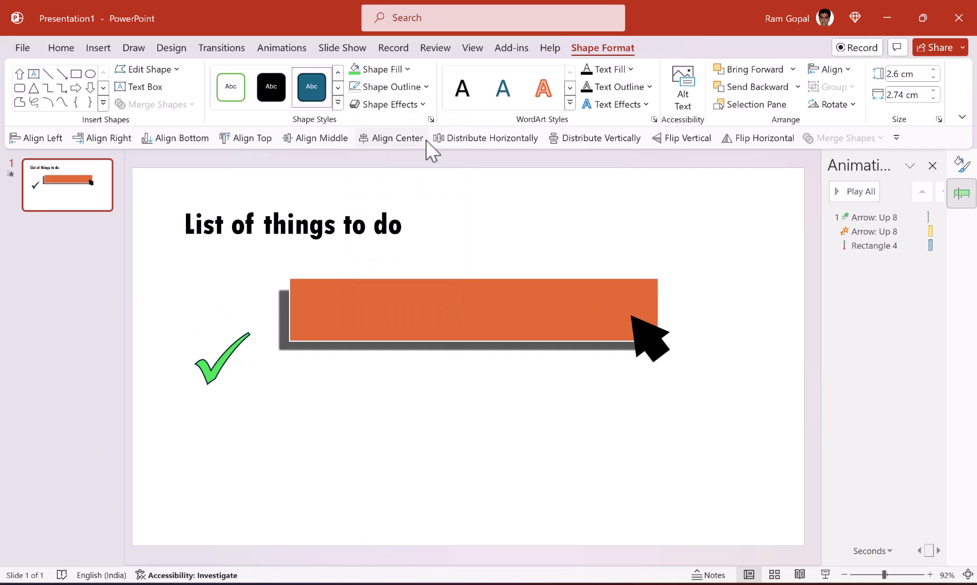
click(407, 90)
click(400, 240)
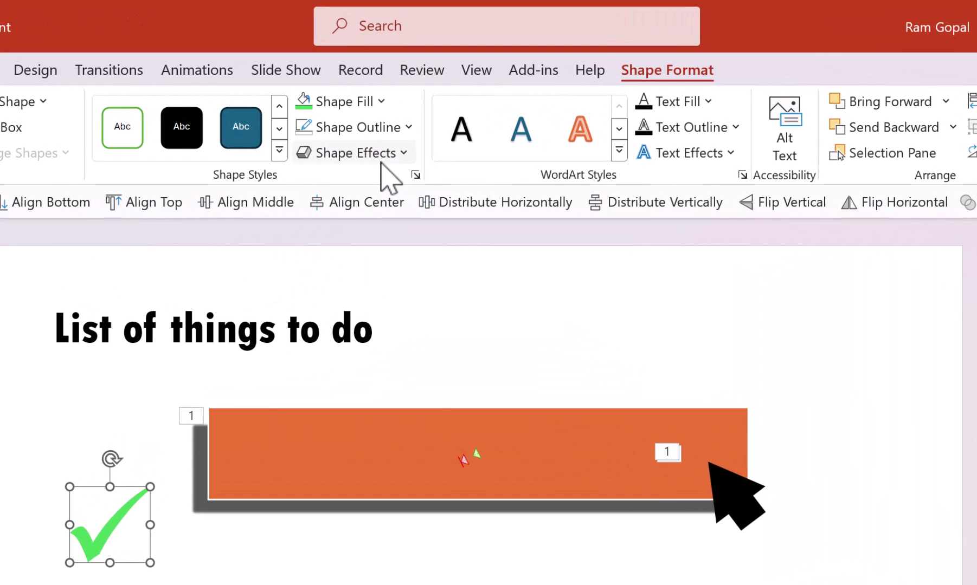
click(387, 146)
mouse_move(380, 178)
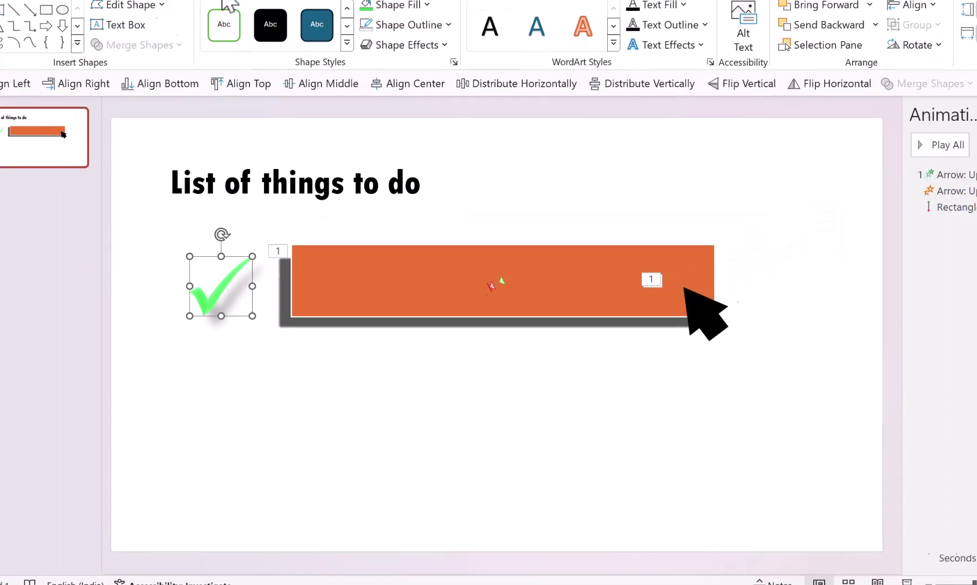
Apply a Wipe entrance from the left to the check mark, starting After Previous
click(282, 49)
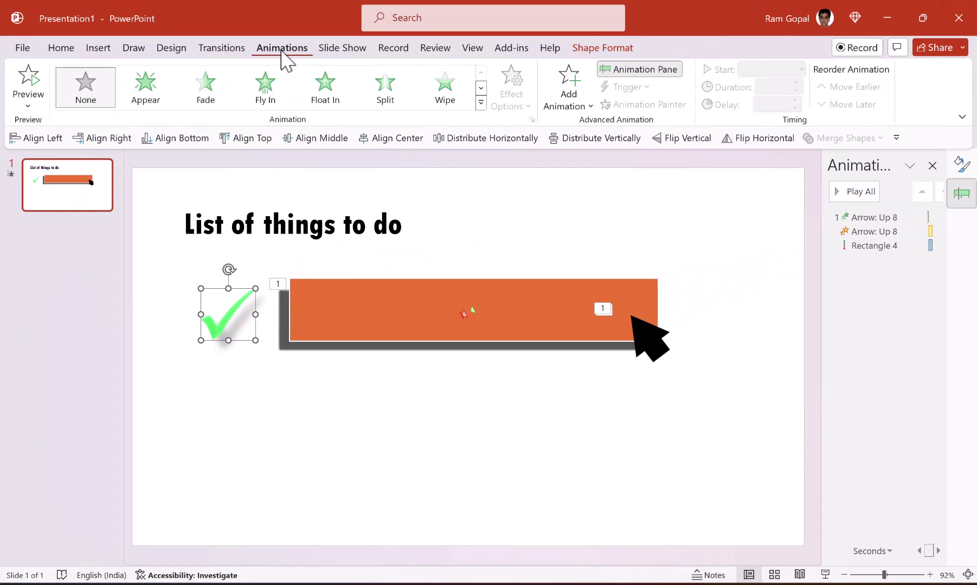
click(443, 89)
click(513, 89)
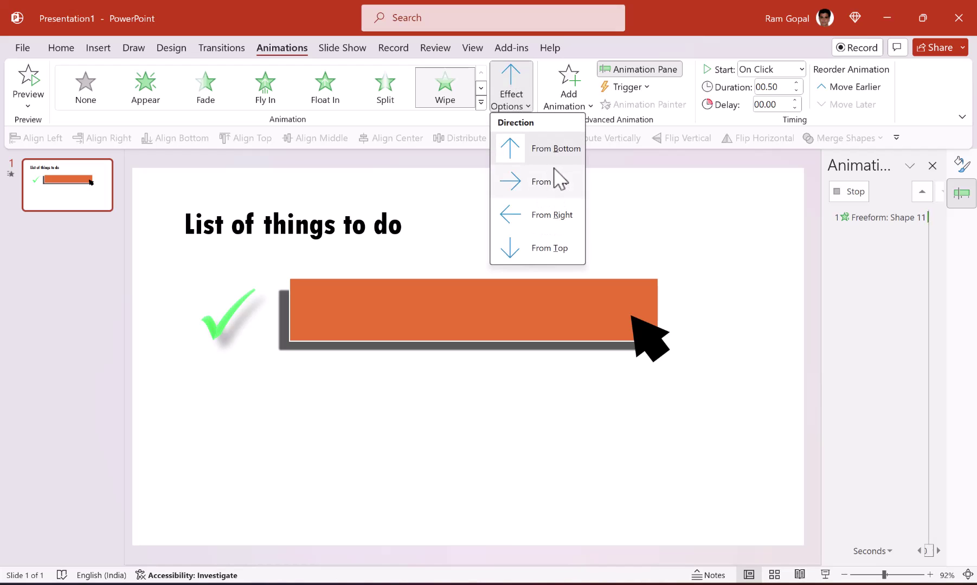
click(548, 182)
click(801, 69)
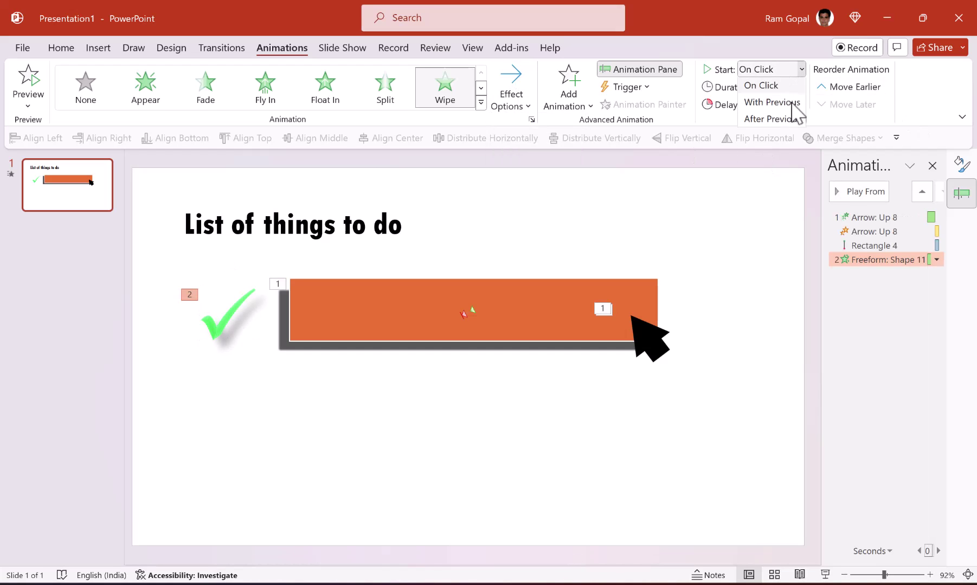
click(786, 121)
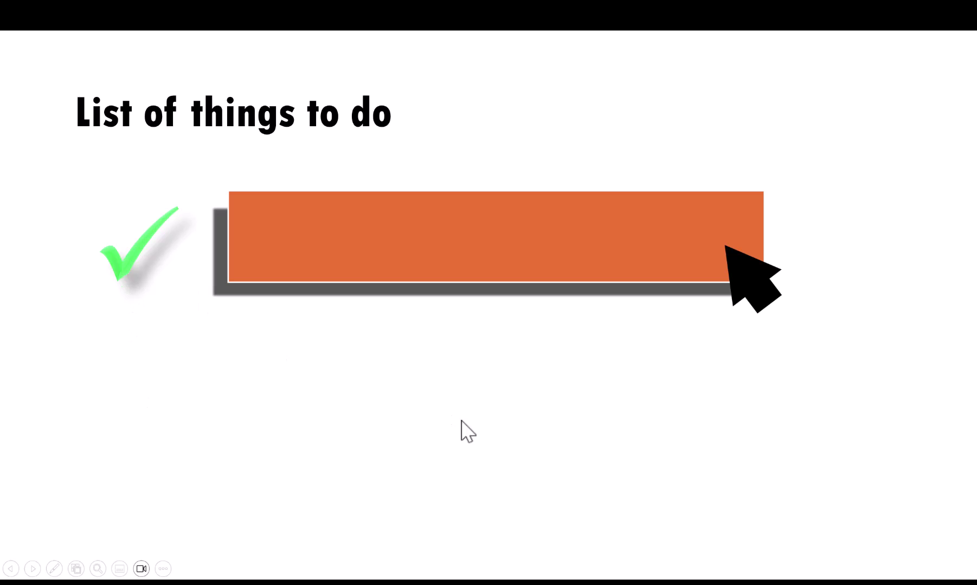
key(Escape)
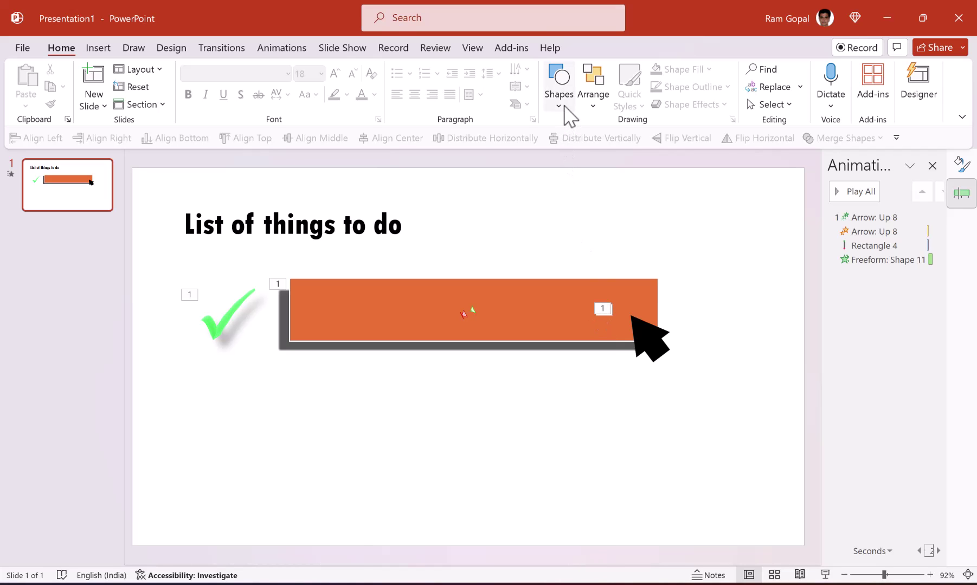
Add a text box reading 'This is sample text' below the orange button
click(559, 87)
click(567, 138)
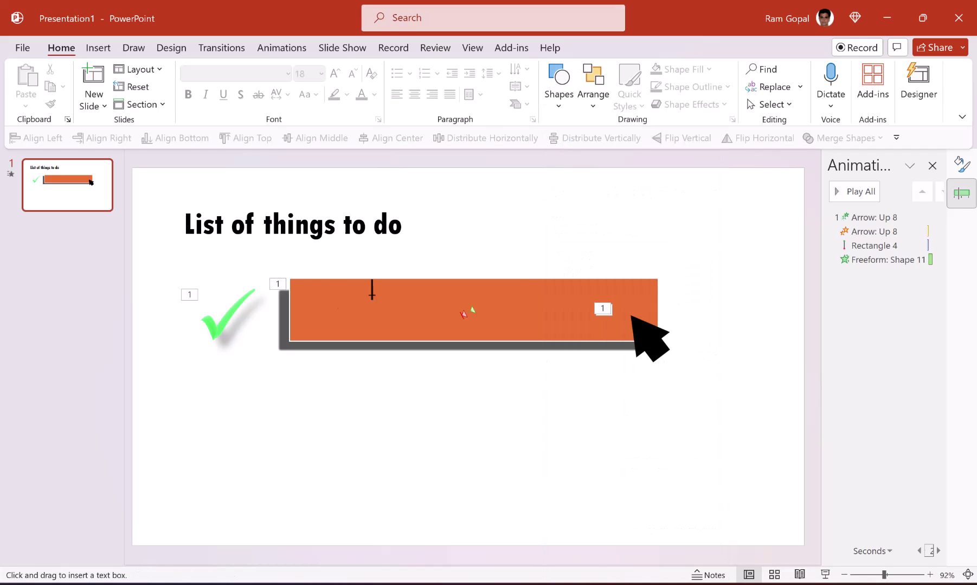
click(360, 425)
text(This )
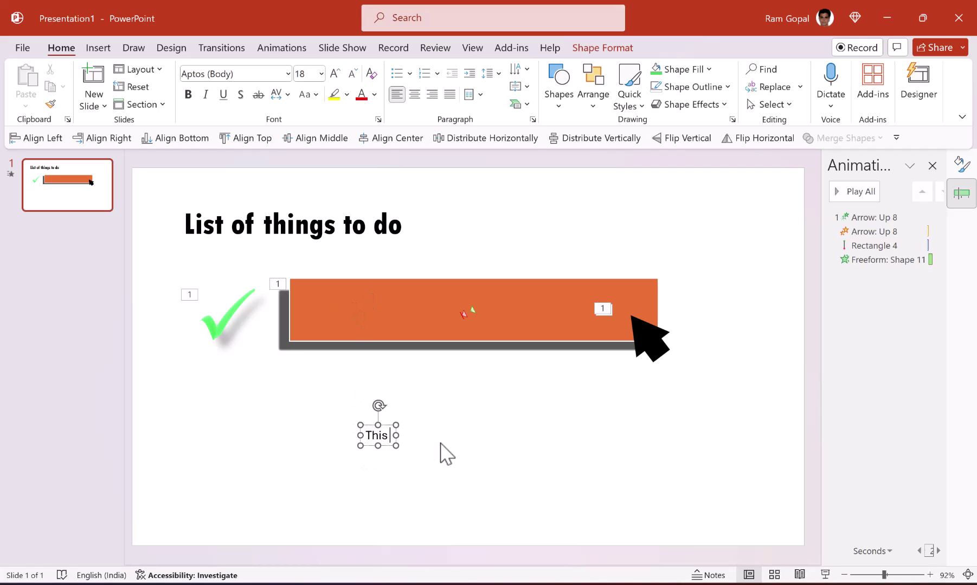
text(is s)
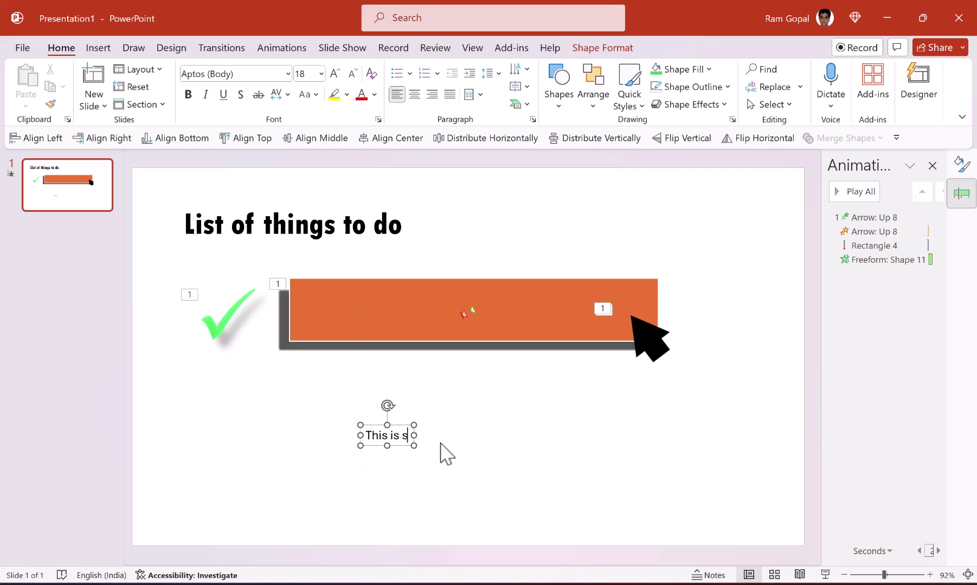
text(ample text)
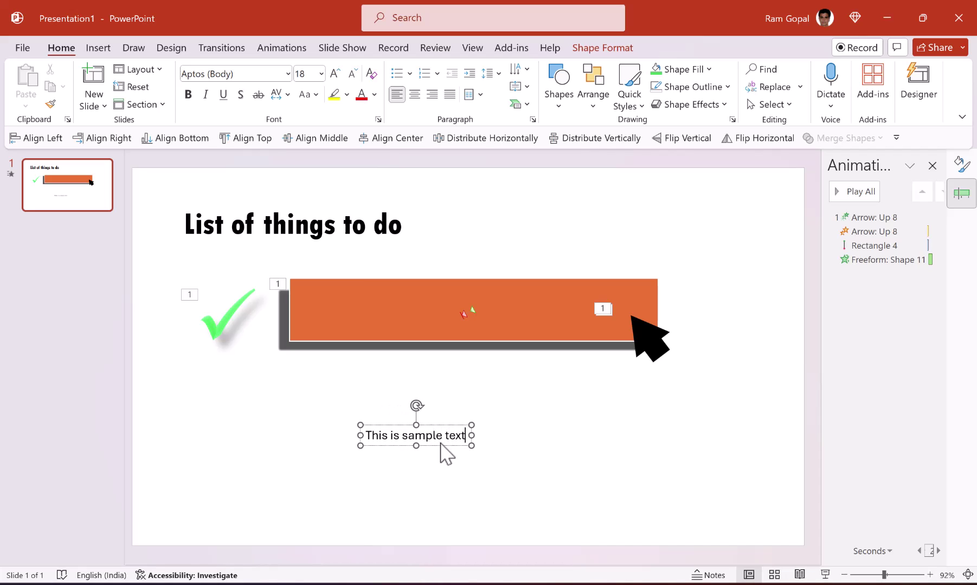
Enlarge the sample text to 40 pt, move it onto the button and color it white
click(451, 425)
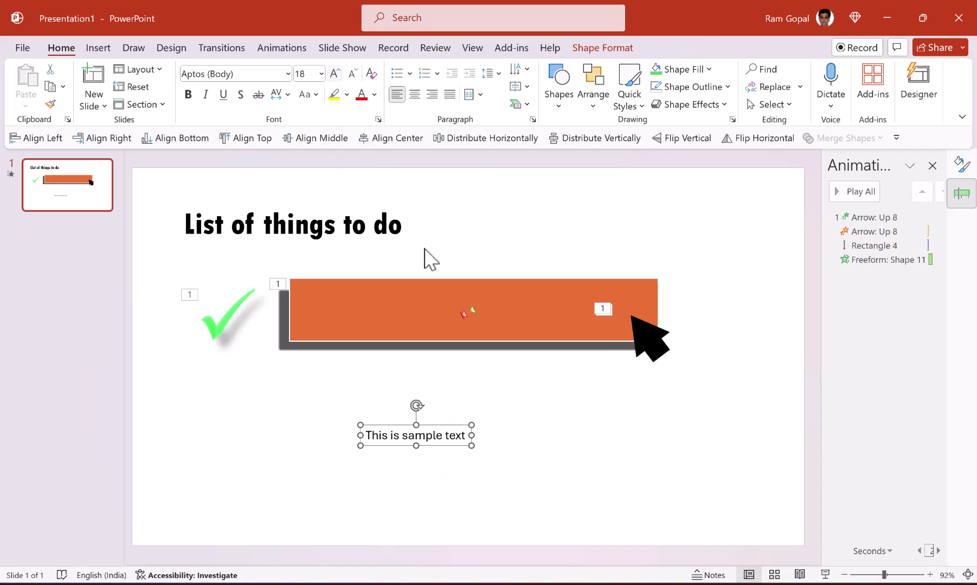
key(ctrl+shift+period)
key(ctrl+shift+period)
key(ctrl+shift+period)
key(ctrl+shift+period)
key(ctrl+shift+period)
key(ctrl+shift+period)
drag(514, 426, 466, 292)
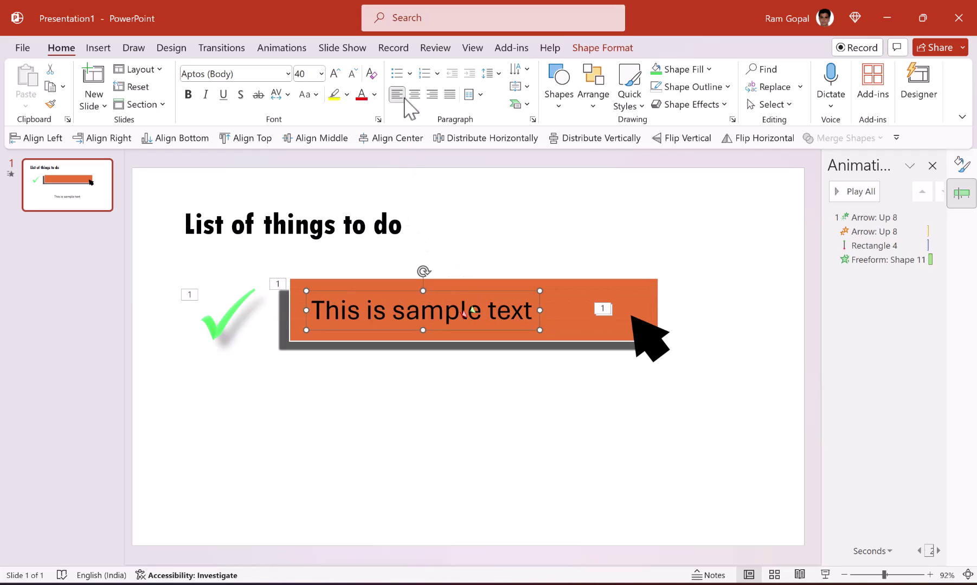
click(374, 95)
click(361, 145)
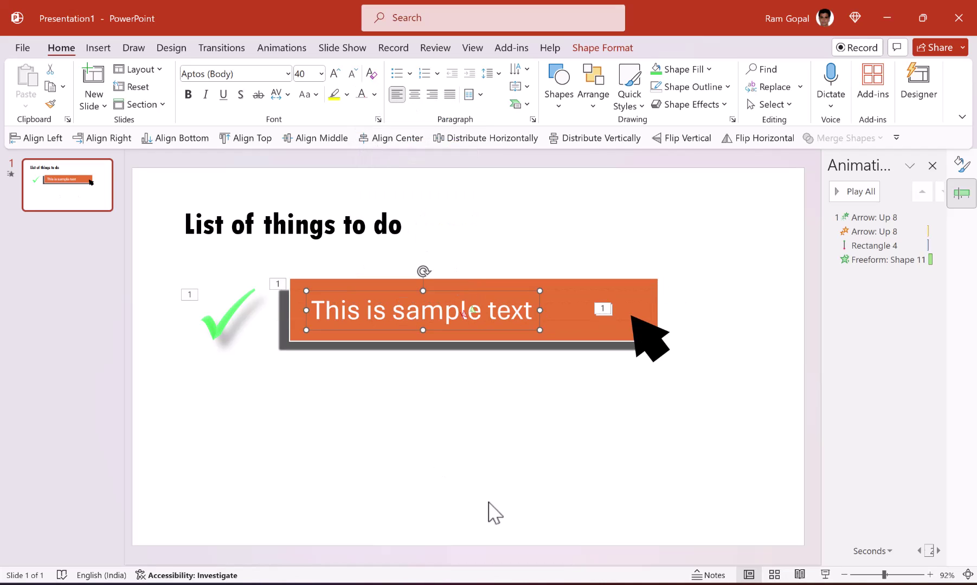
click(583, 471)
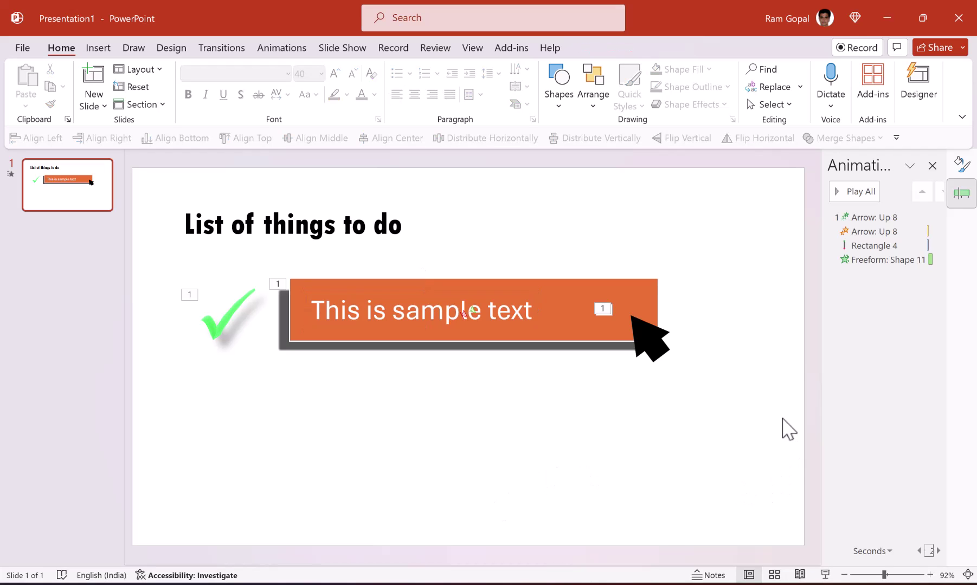
Duplicate the check mark, button, text and arrow with Ctrl+D and place the copy below
drag(783, 418, 155, 237)
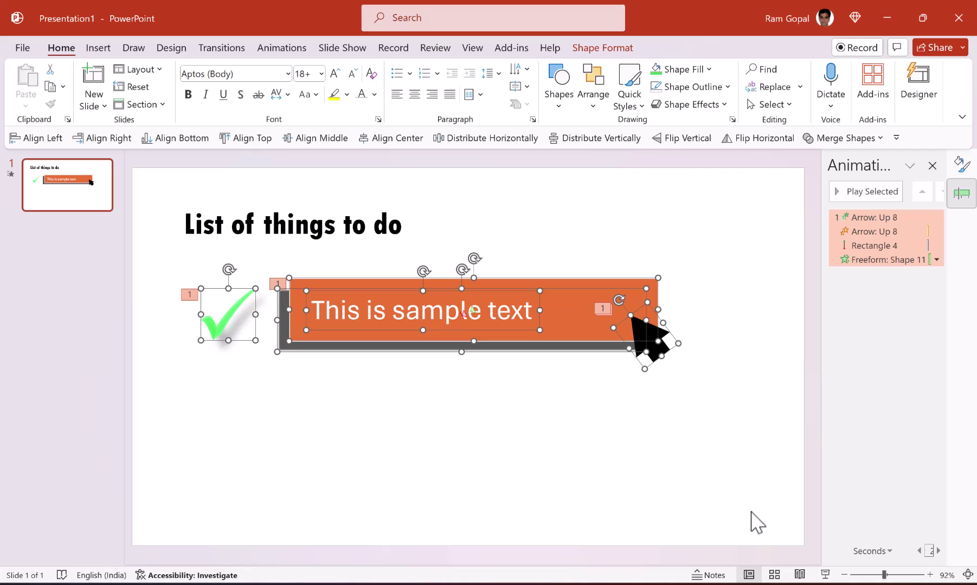
key(ctrl+d)
drag(571, 360, 563, 434)
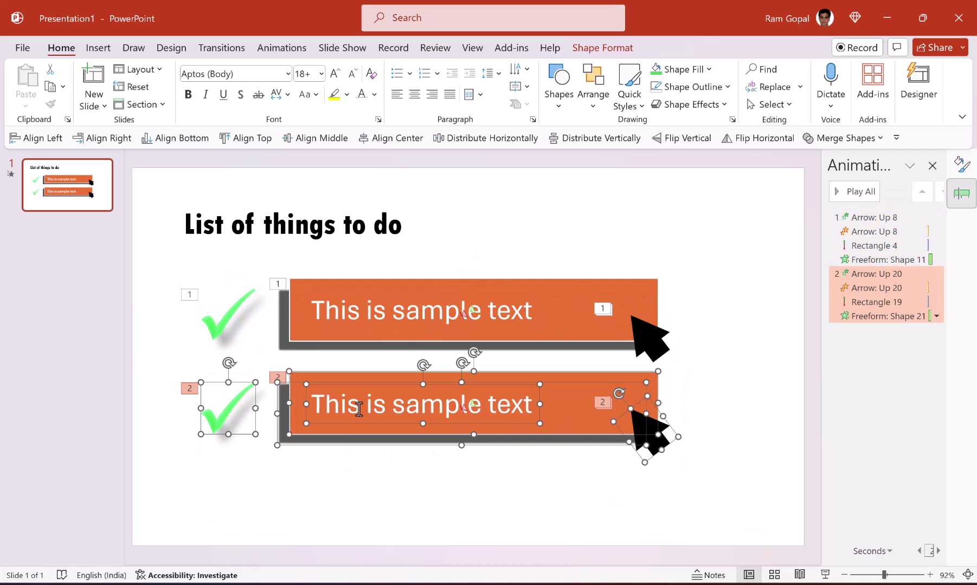
key(Escape)
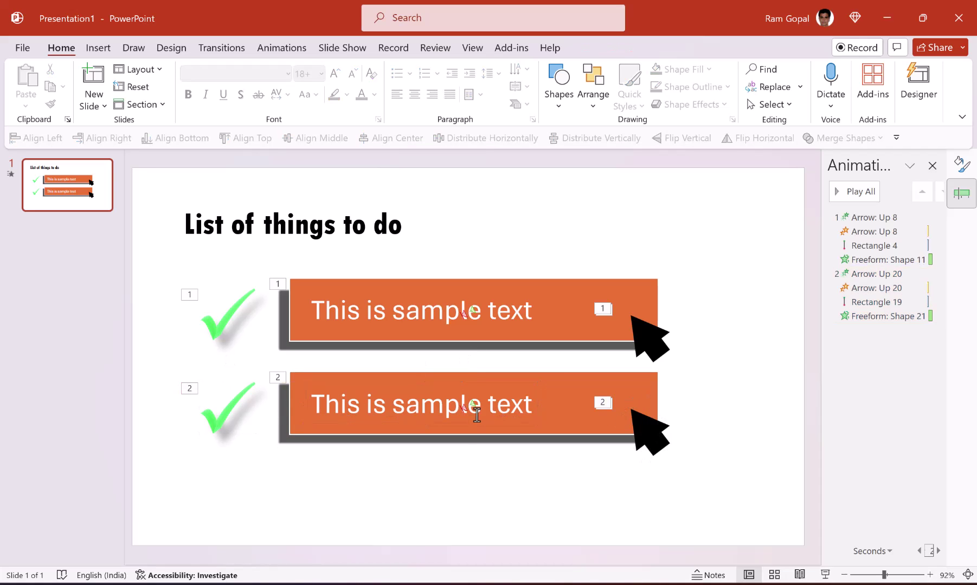